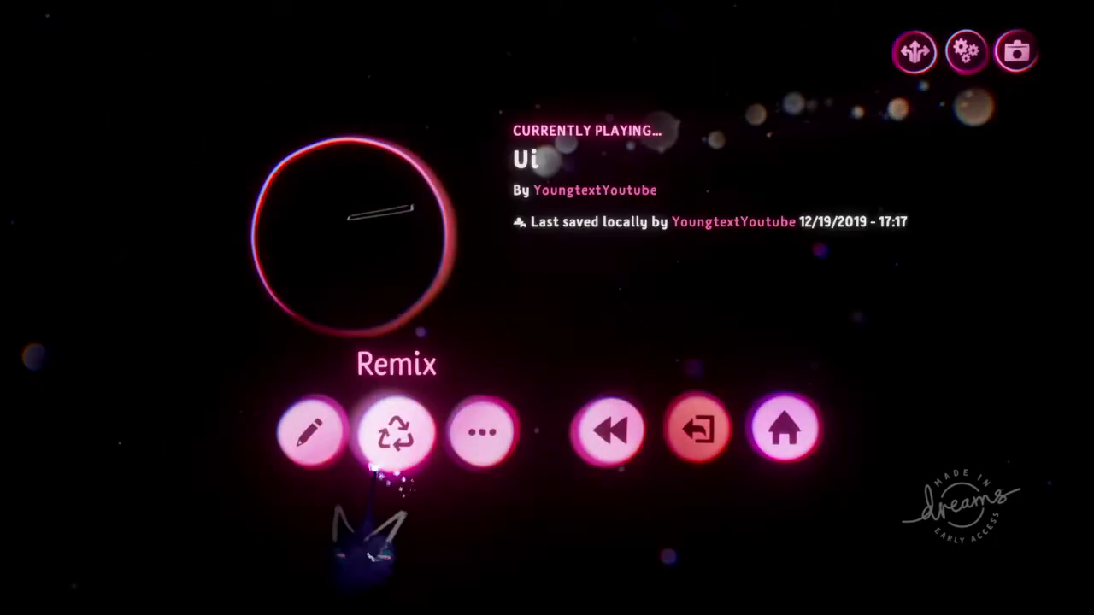
Step: Play-test the title menu by moving the highlight between Story and Verses, and return to edit mode
left_click(395, 445)
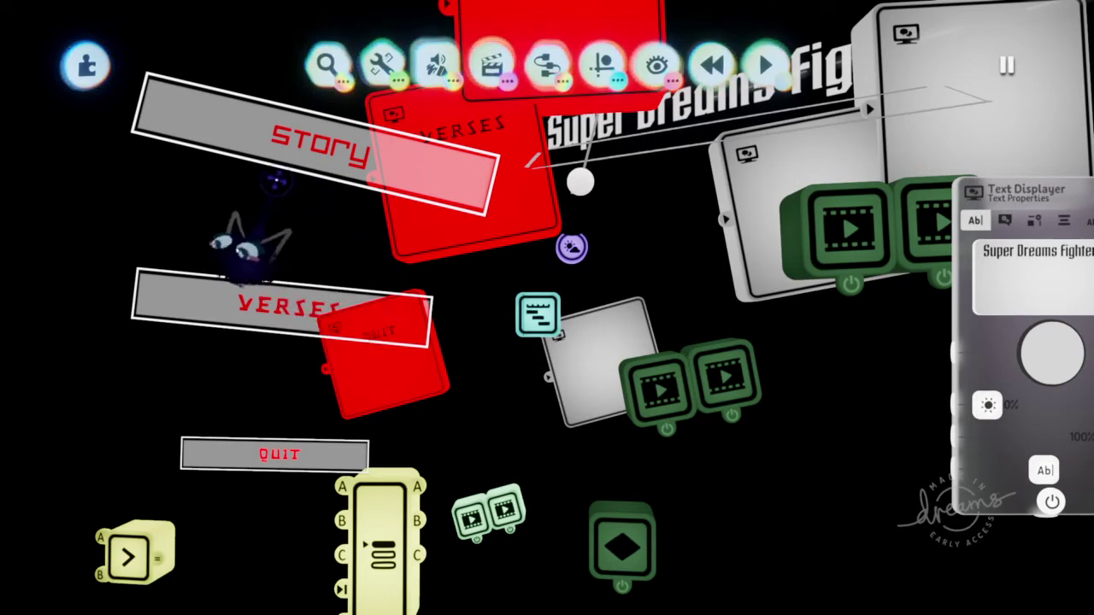
key("Escape")
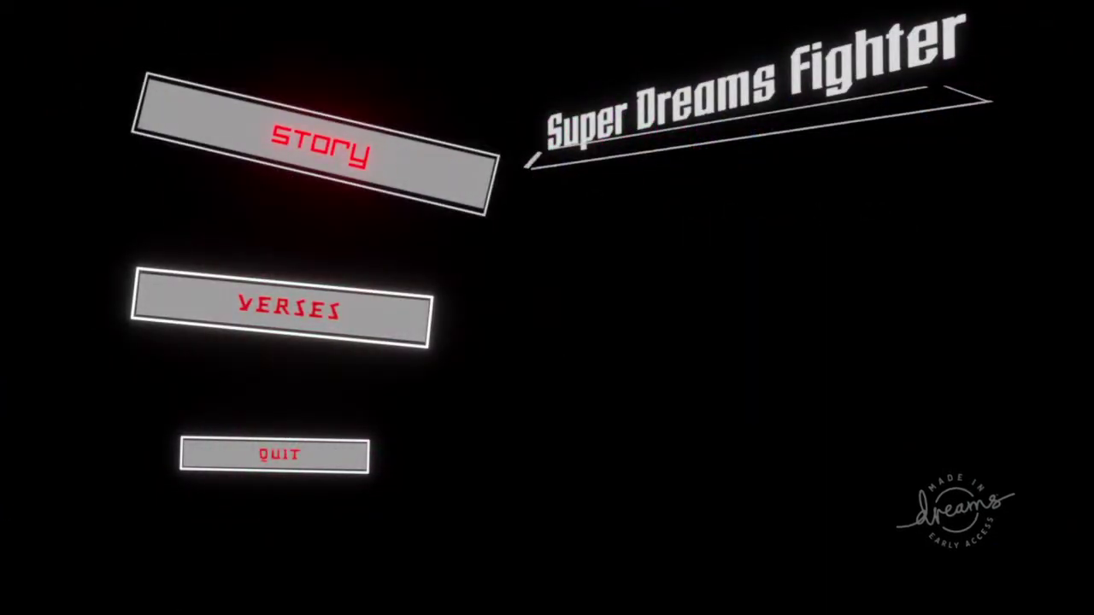
key("Down")
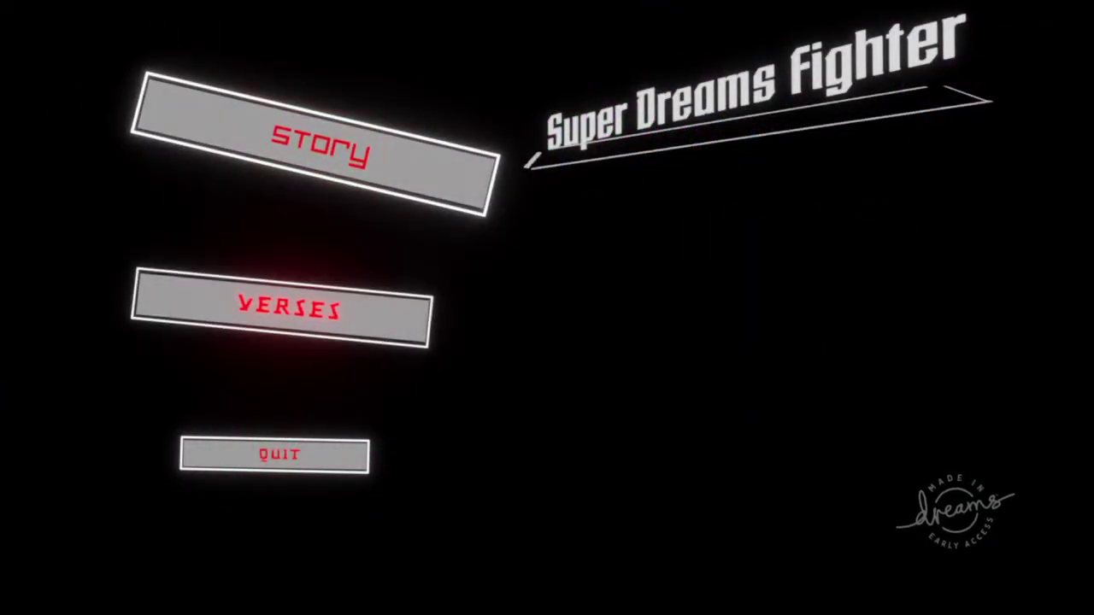
key("Down")
key("Up")
key("Escape")
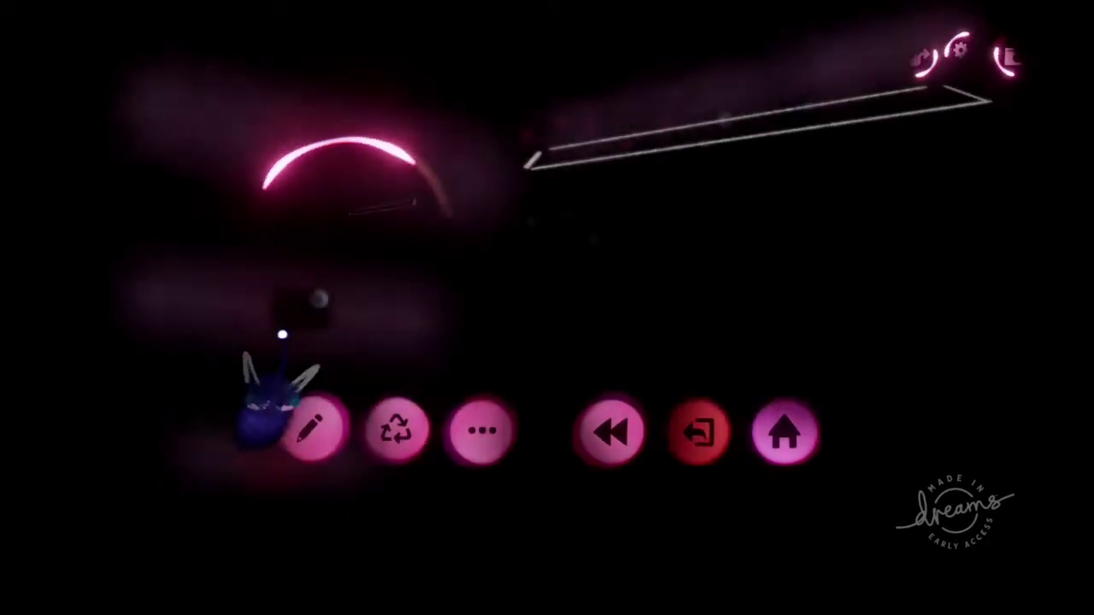
left_click(310, 430)
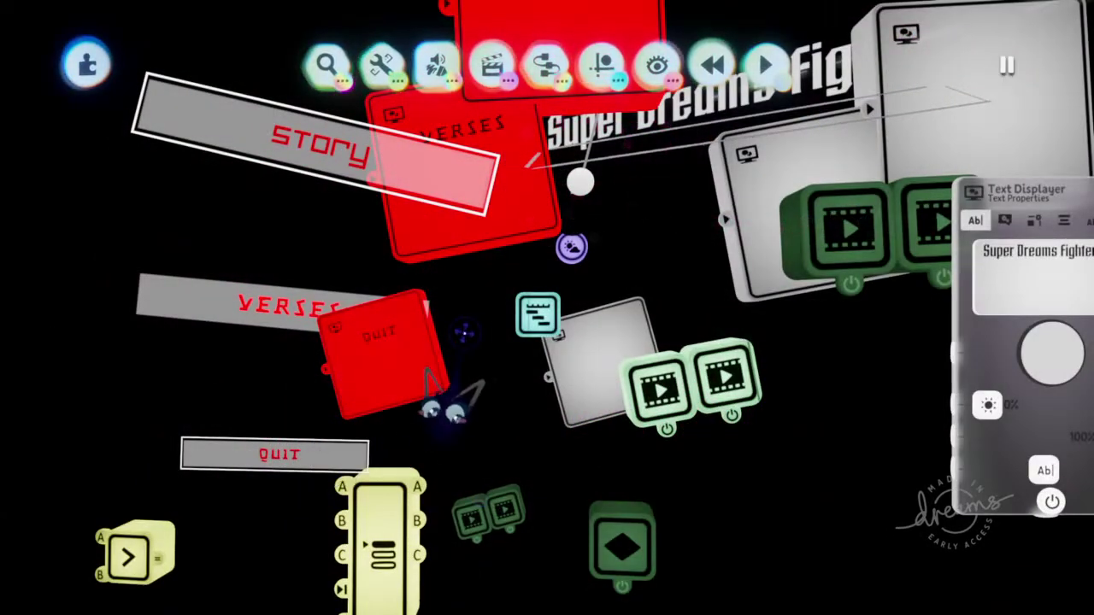
Step: Inspect the controller sensor's possession settings and close them
scroll(551, 491, "down", 5)
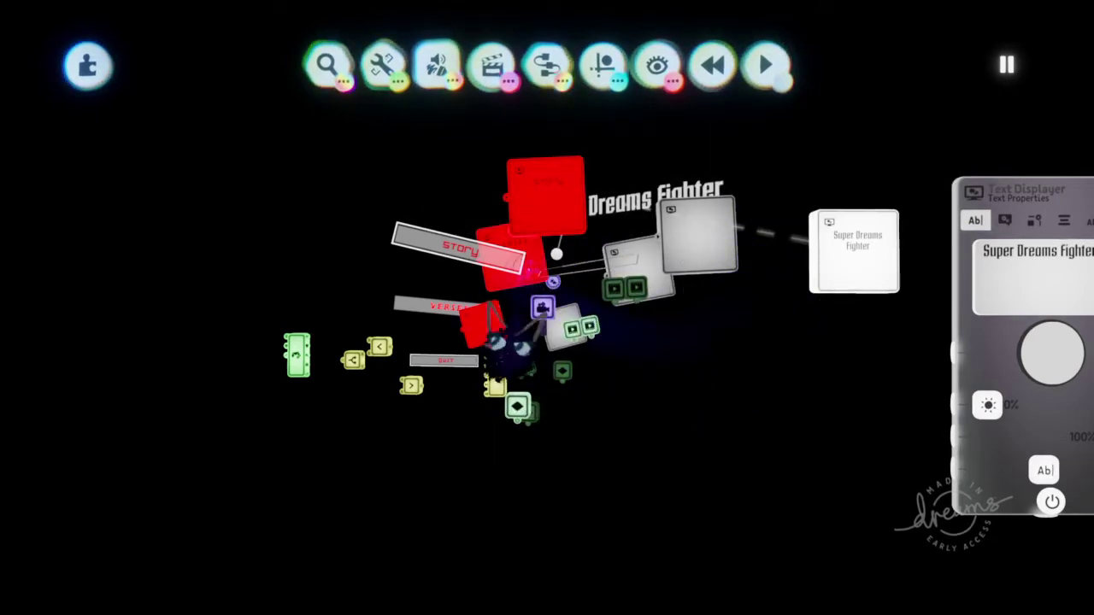
left_click(543, 307)
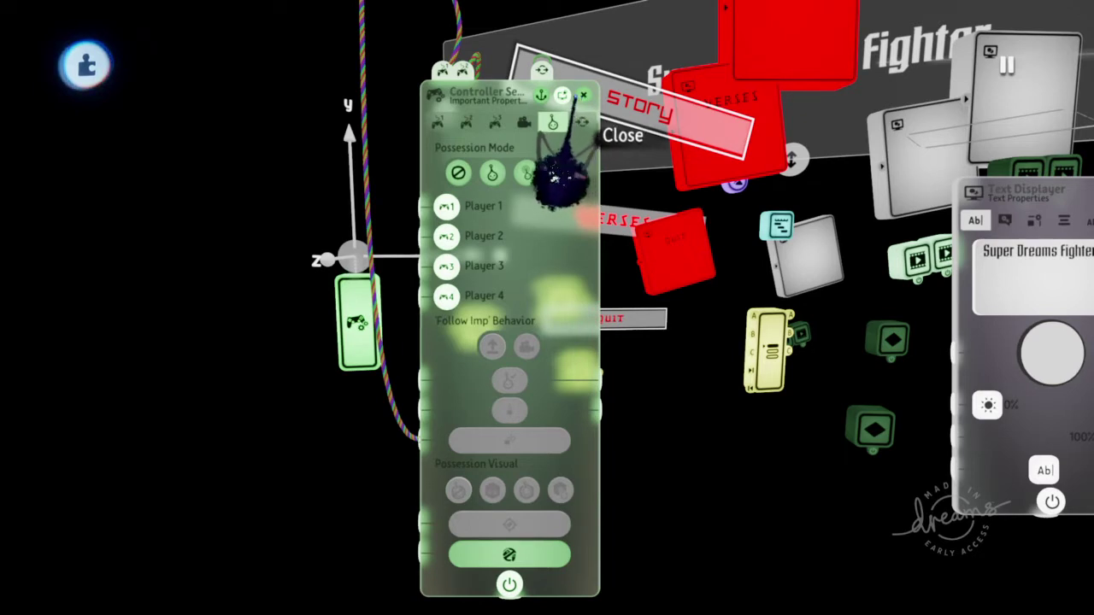
left_click(582, 96)
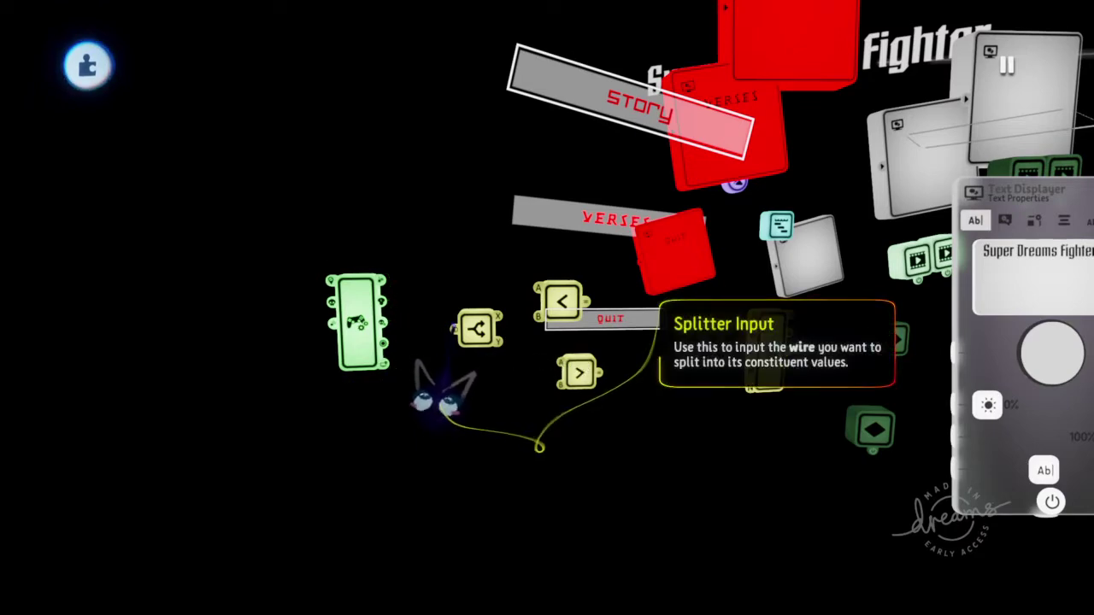
Step: Examine the wiring from the controller sensor's splitter through the two calculators to the selector's next and previous output ports
scroll(457, 333, "up", 5)
middle_click_drag(462, 333, 441, 362)
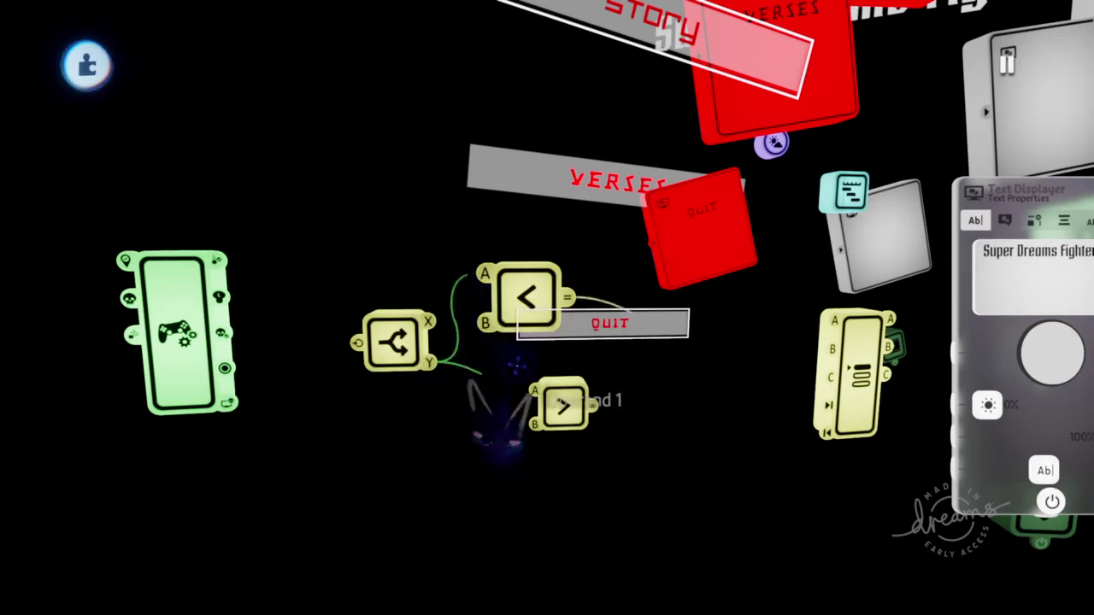
scroll(525, 451, "down", 1)
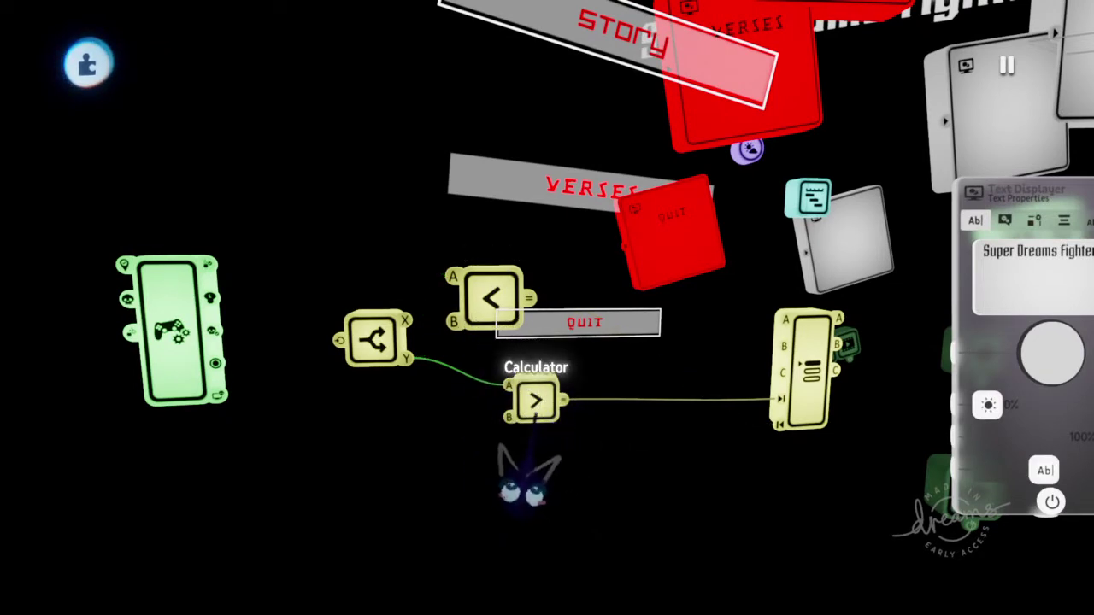
scroll(547, 480, "right", 3)
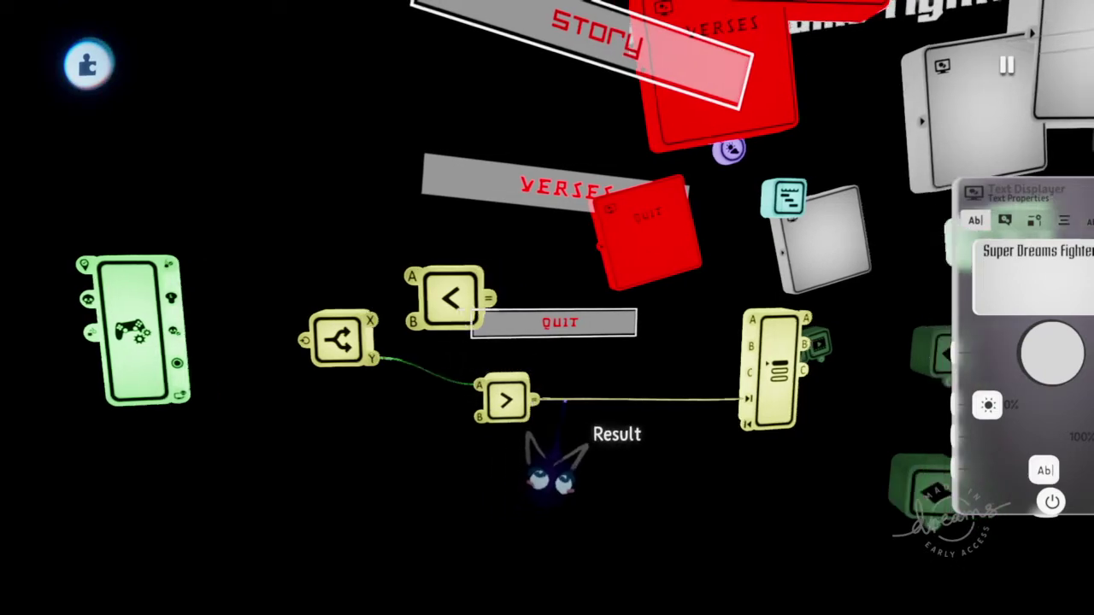
scroll(521, 474, "left", 1)
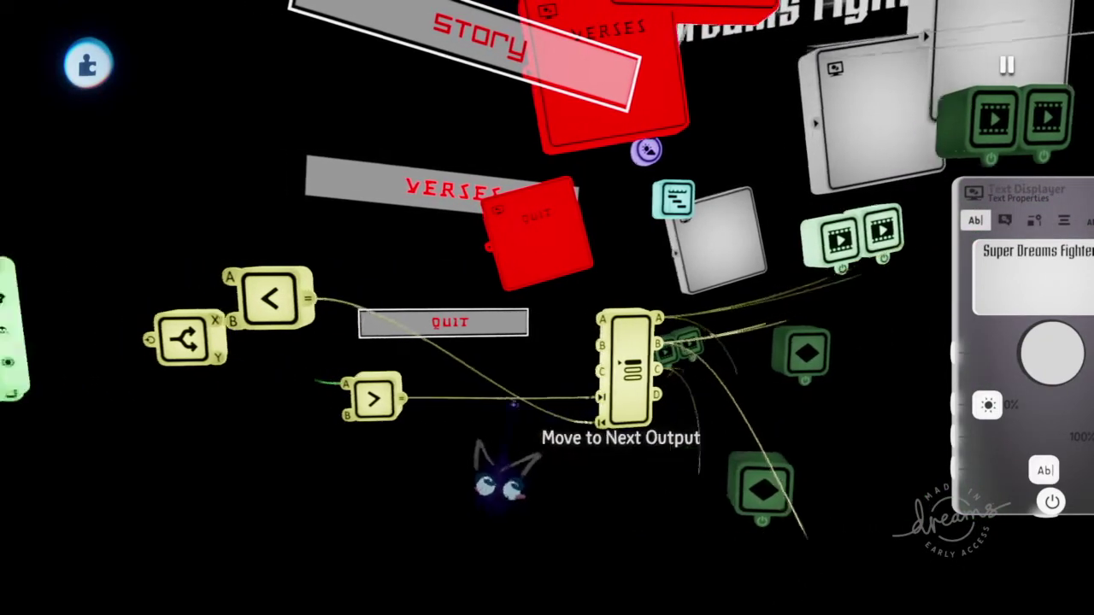
scroll(514, 403, "left", 2)
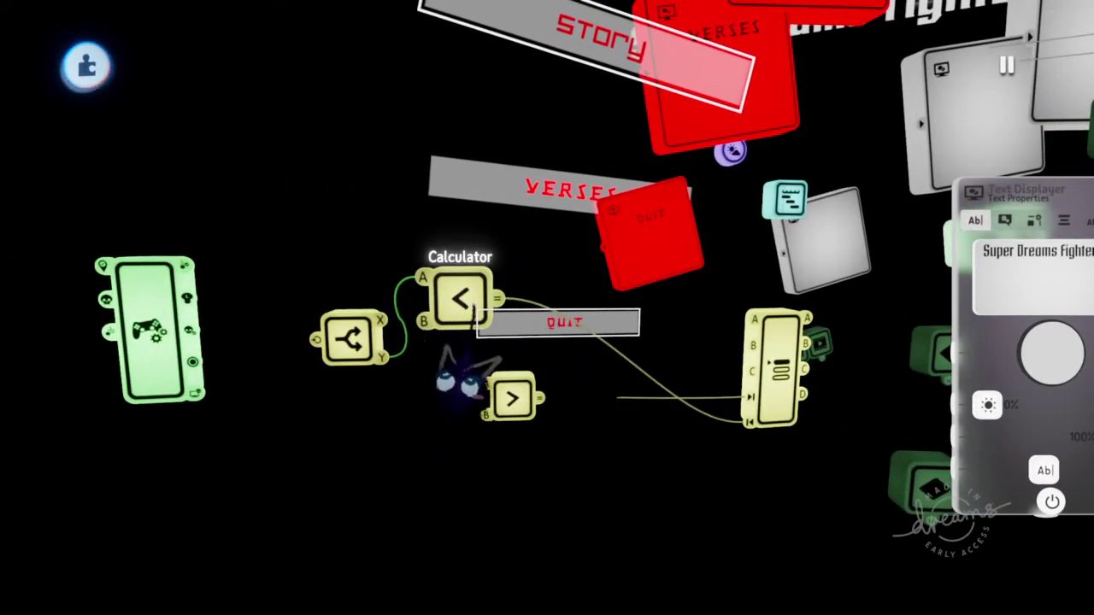
middle_click_drag(462, 375, 427, 449)
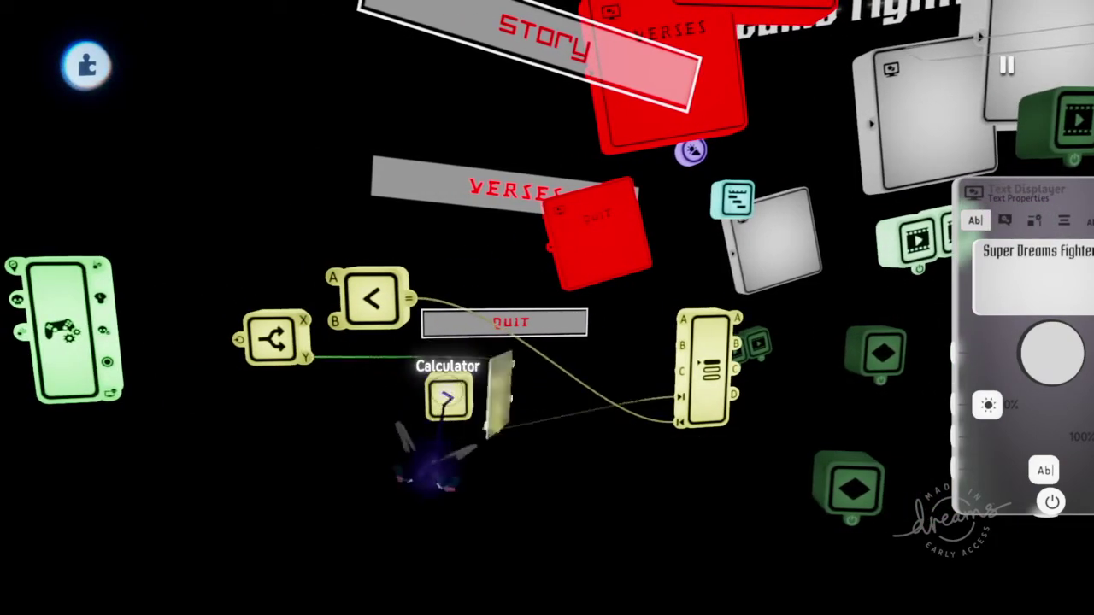
Step: Inspect the comparison settings of the greater-than and less-than calculators
left_click(446, 397)
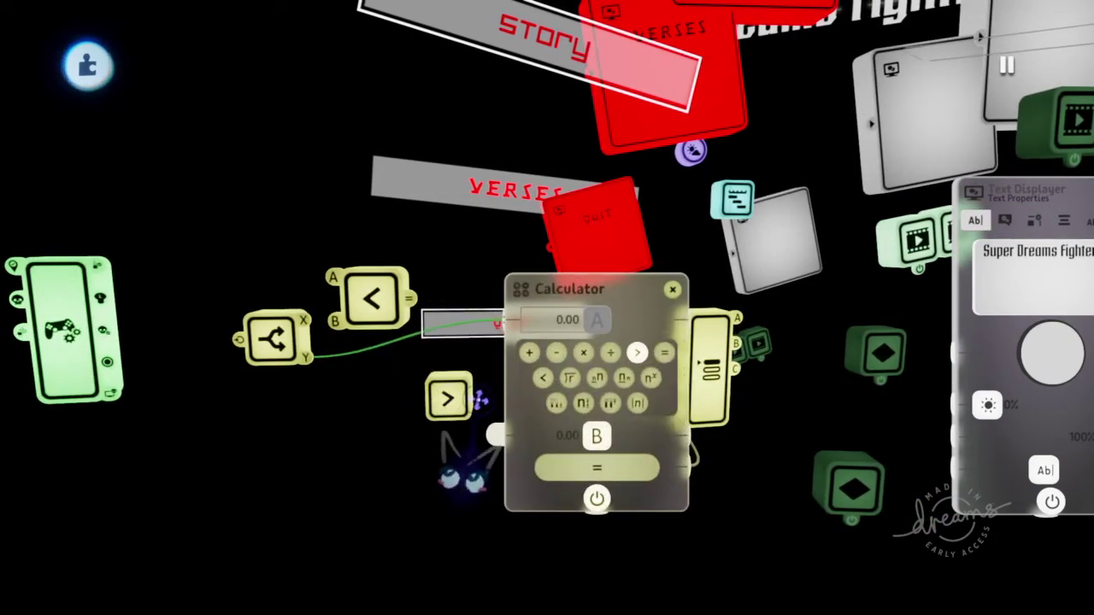
key("Escape")
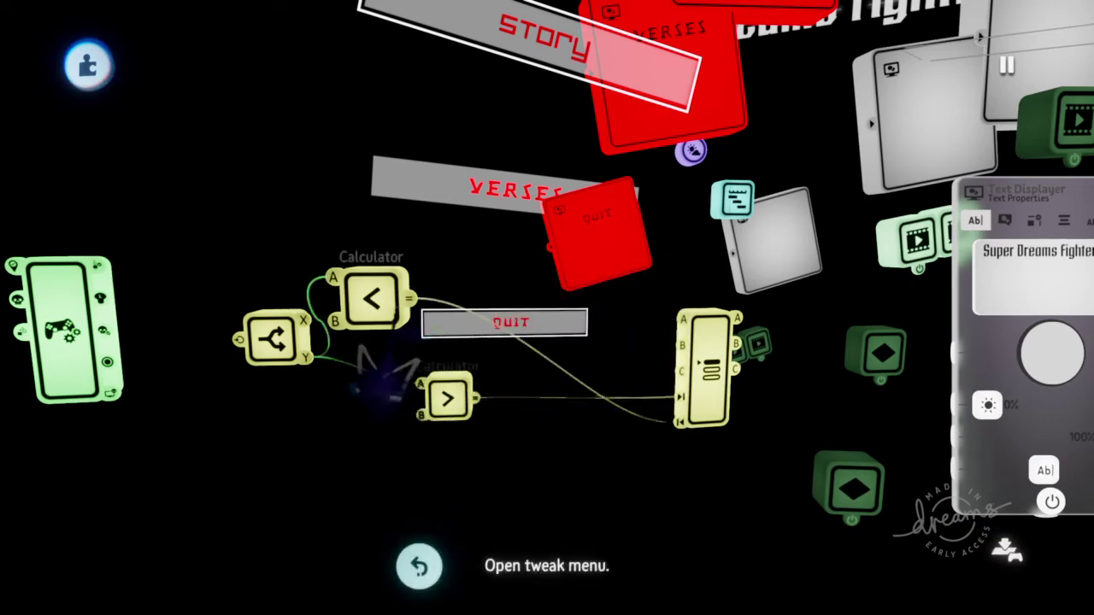
left_click(374, 297)
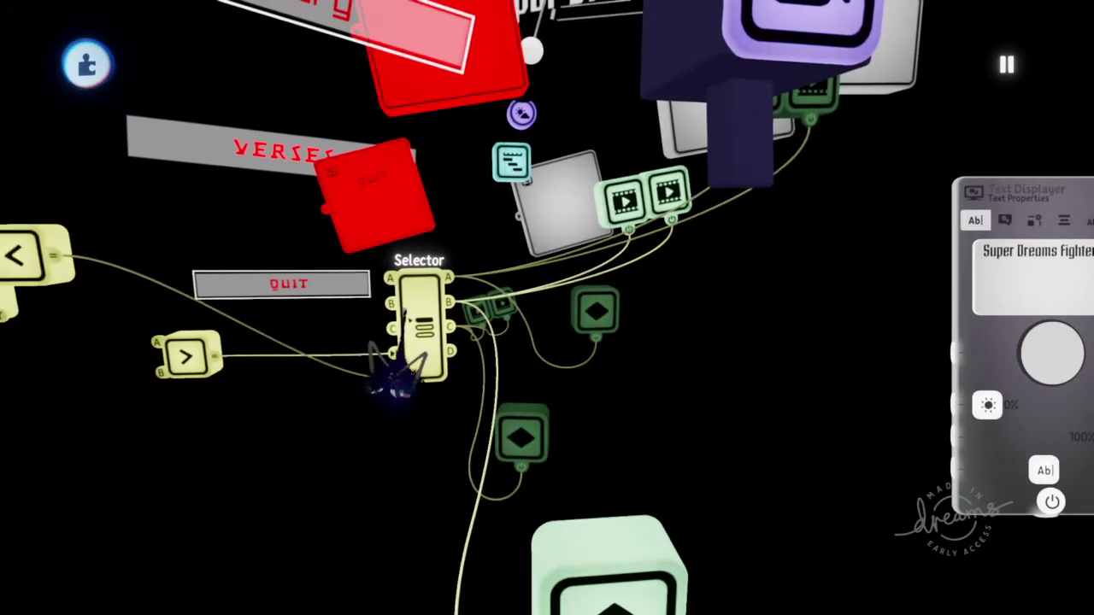
Step: Open the Selector's settings and place them beside the menu objects
left_click(400, 346)
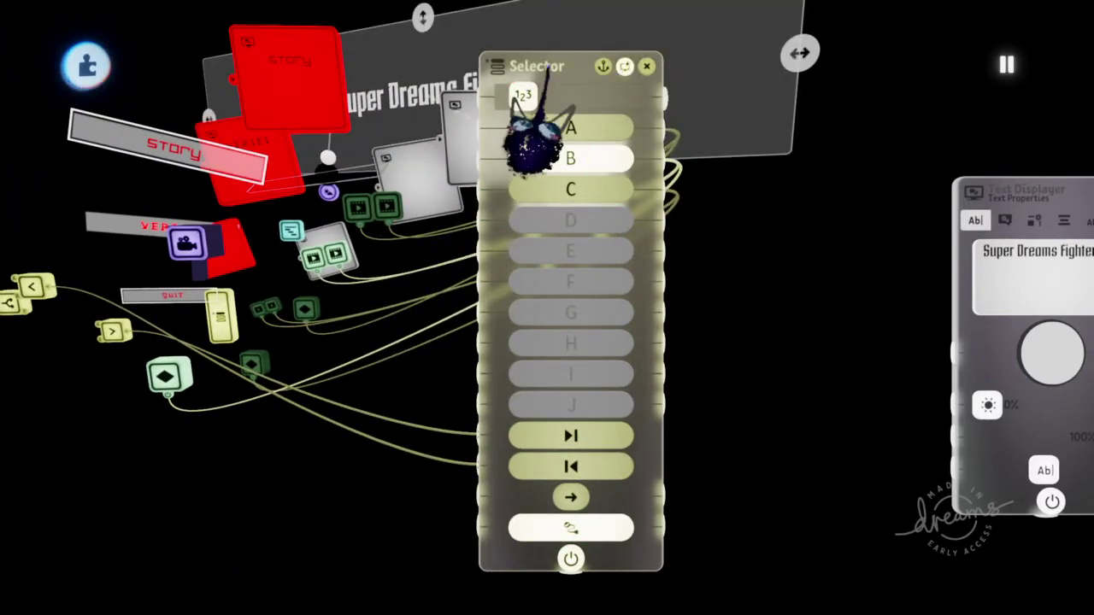
left_click_drag(530, 137, 36, 207)
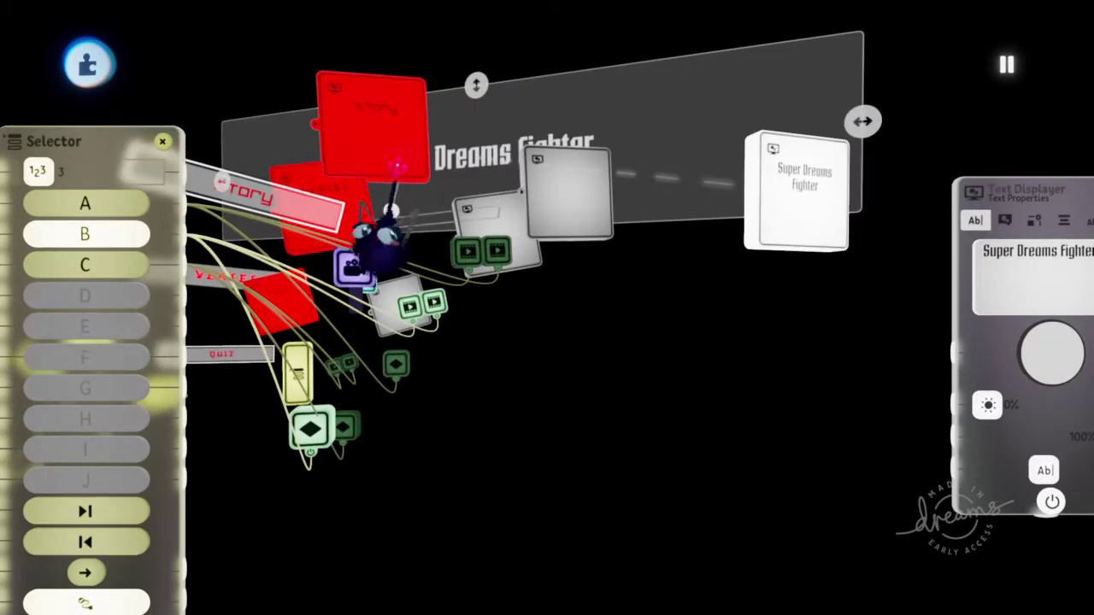
key("ctrl+z")
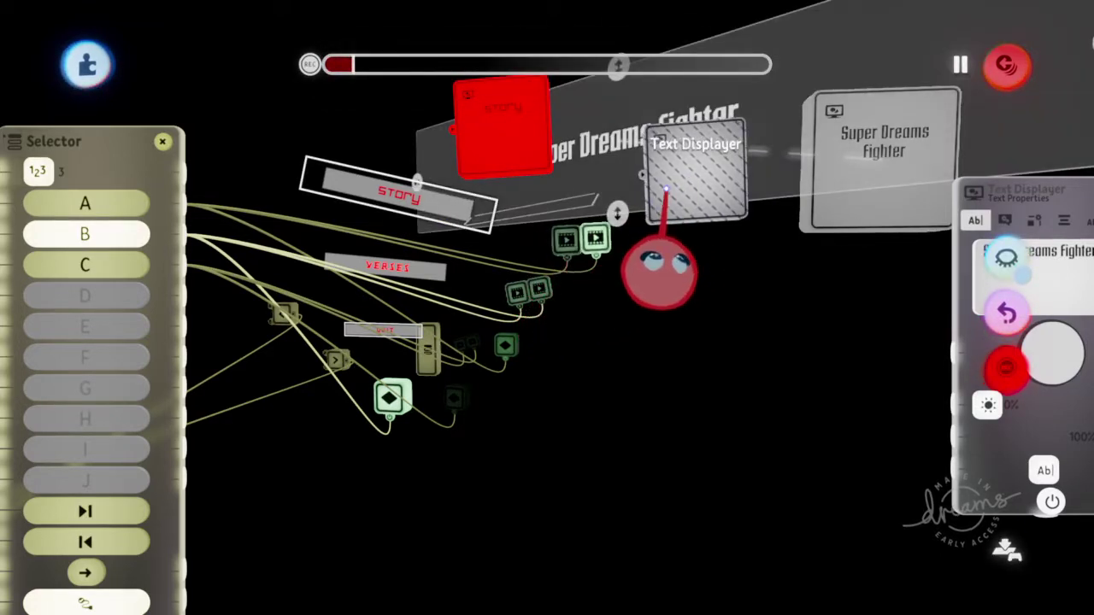
Step: Inspect the blank text displayer's border properties inside the keyframe recording, and leave the recording
left_click(665, 192)
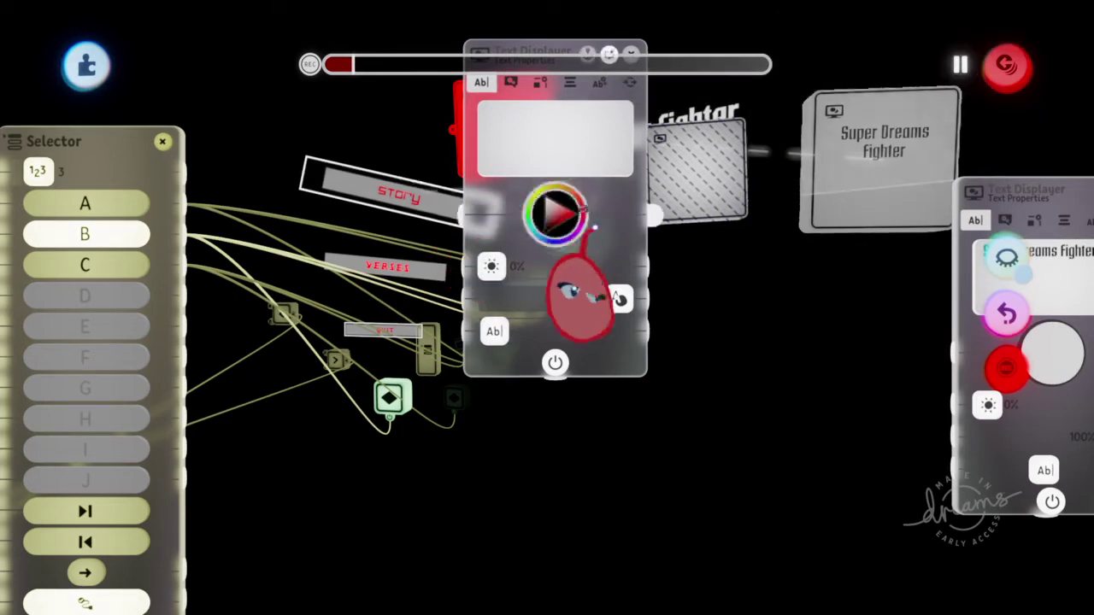
left_click(540, 82)
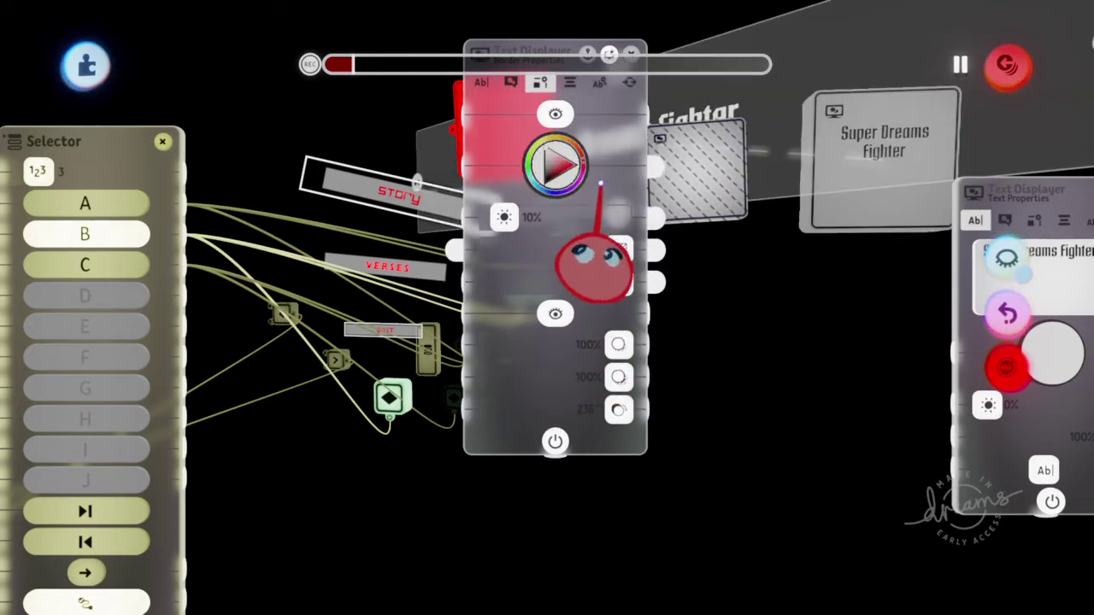
left_click(1004, 364)
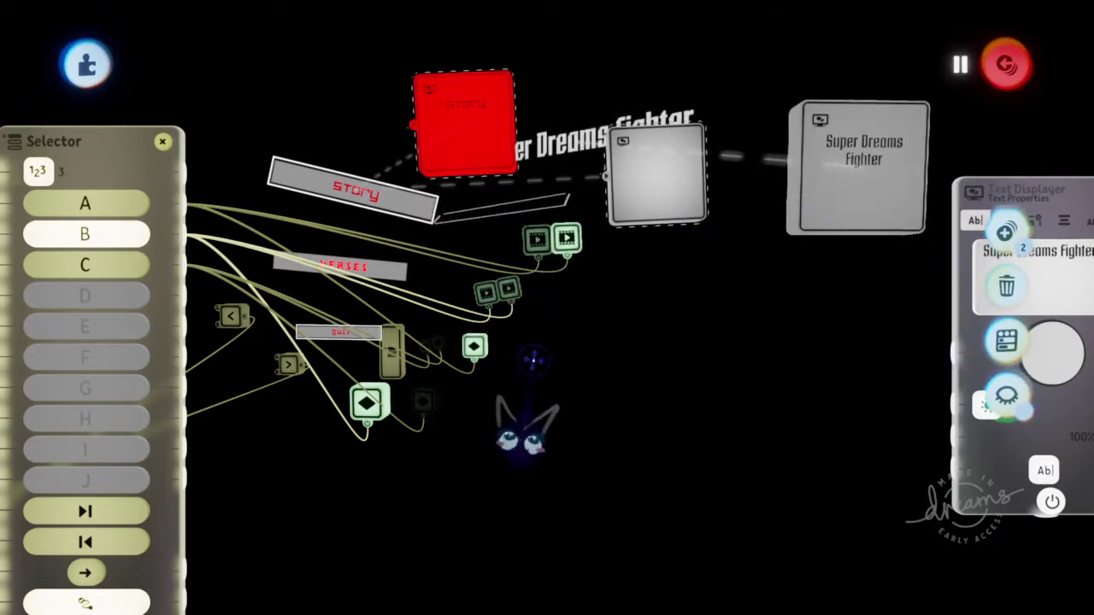
Step: Close the Selector's settings and inspect the Story text displayer's text properties
middle_click_drag(519, 377, 488, 367)
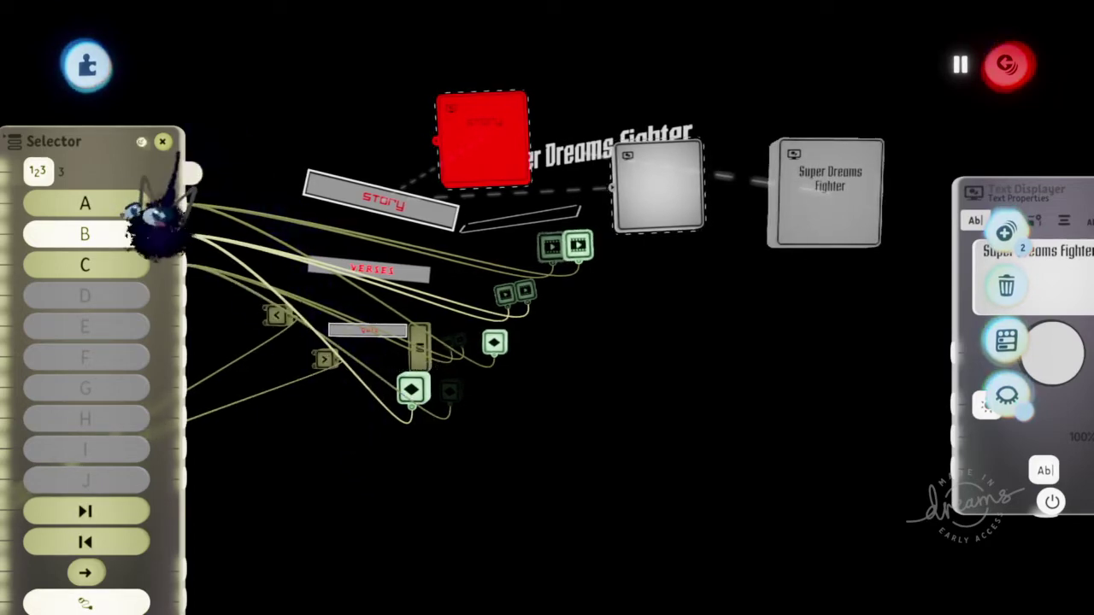
left_click(157, 209)
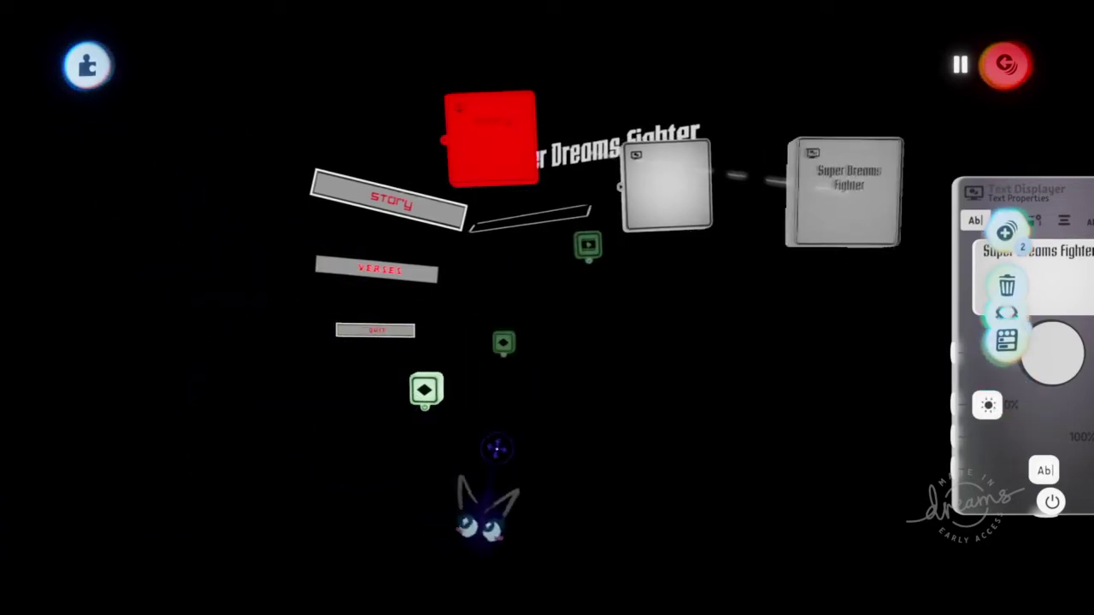
left_click(1002, 65)
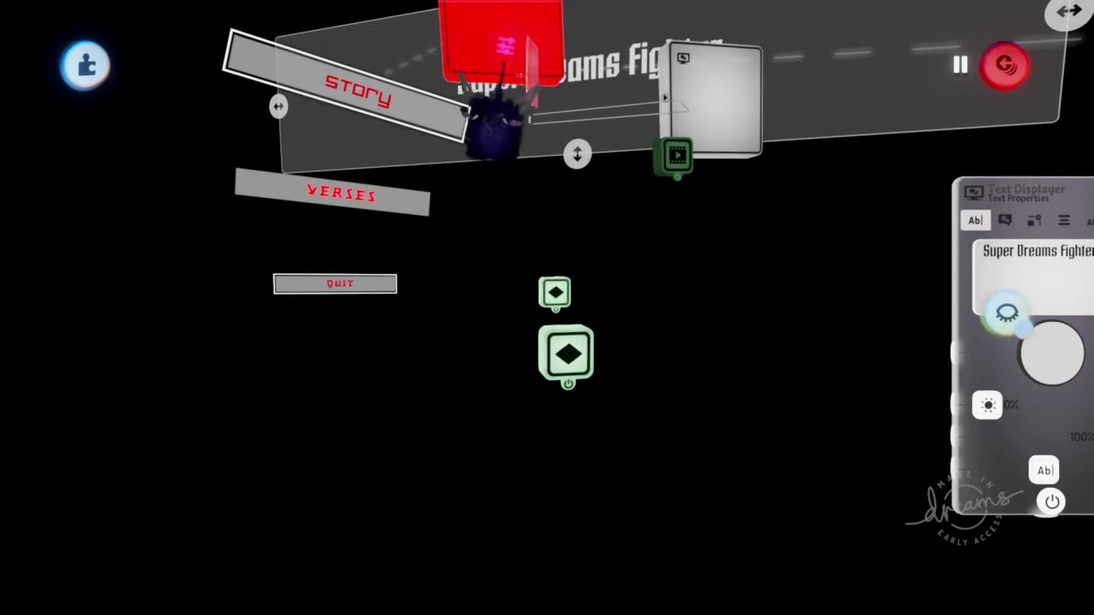
left_click(507, 44)
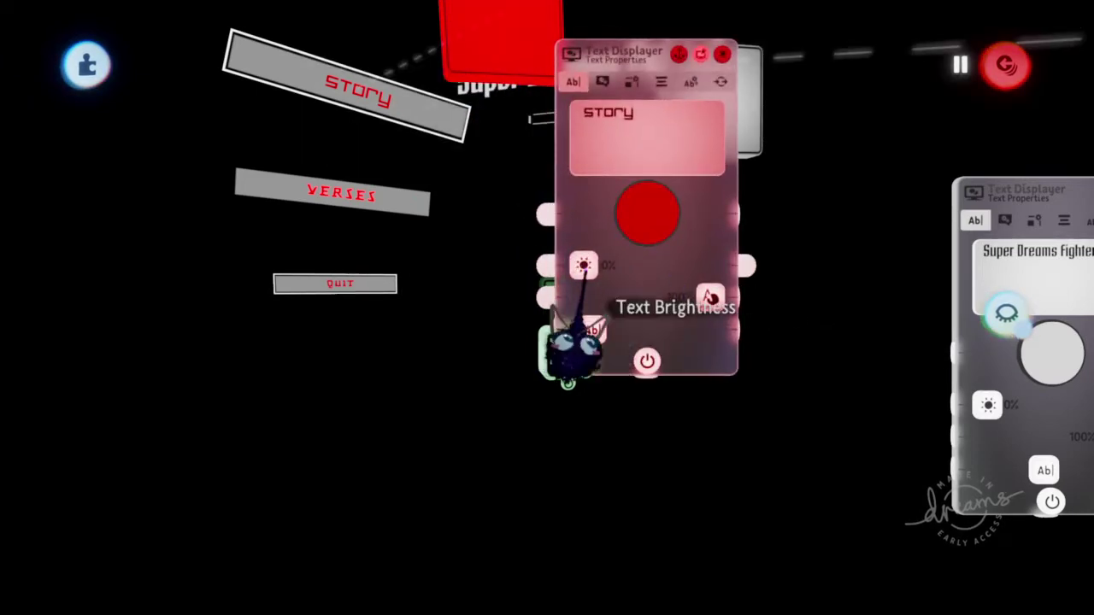
left_click(596, 342)
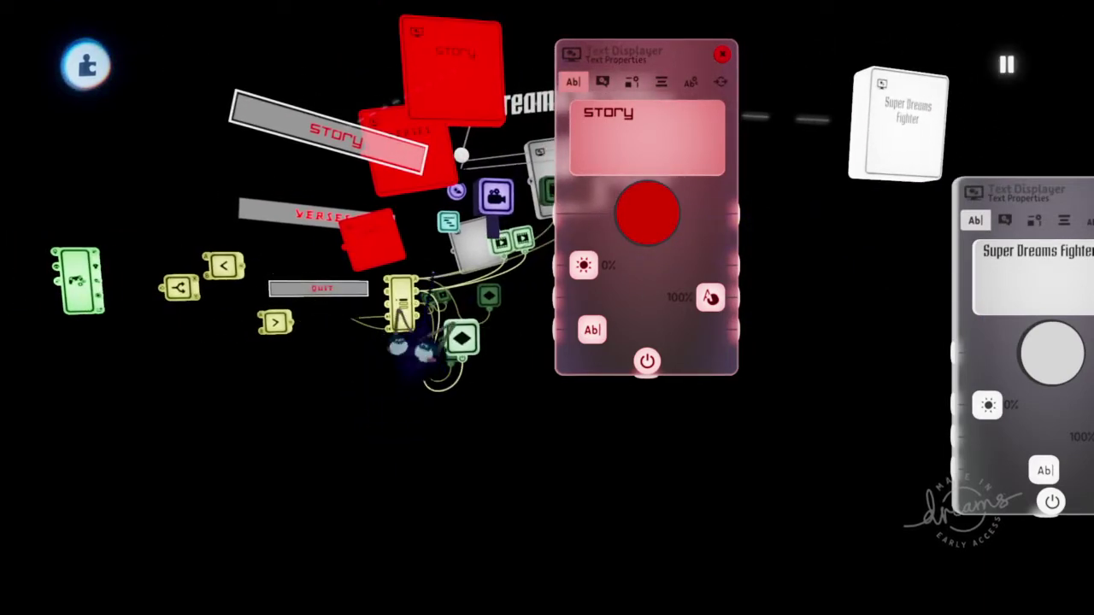
Step: Play-test the menu again by moving the highlight up to Story and back down, and resume editing
key("Escape")
left_click(308, 437)
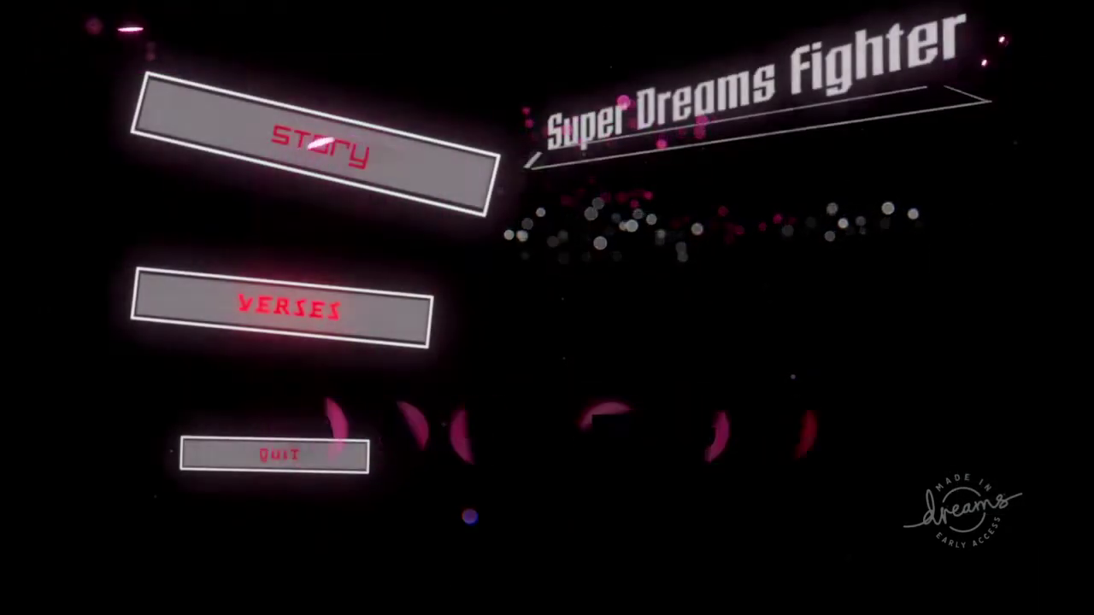
key("Up")
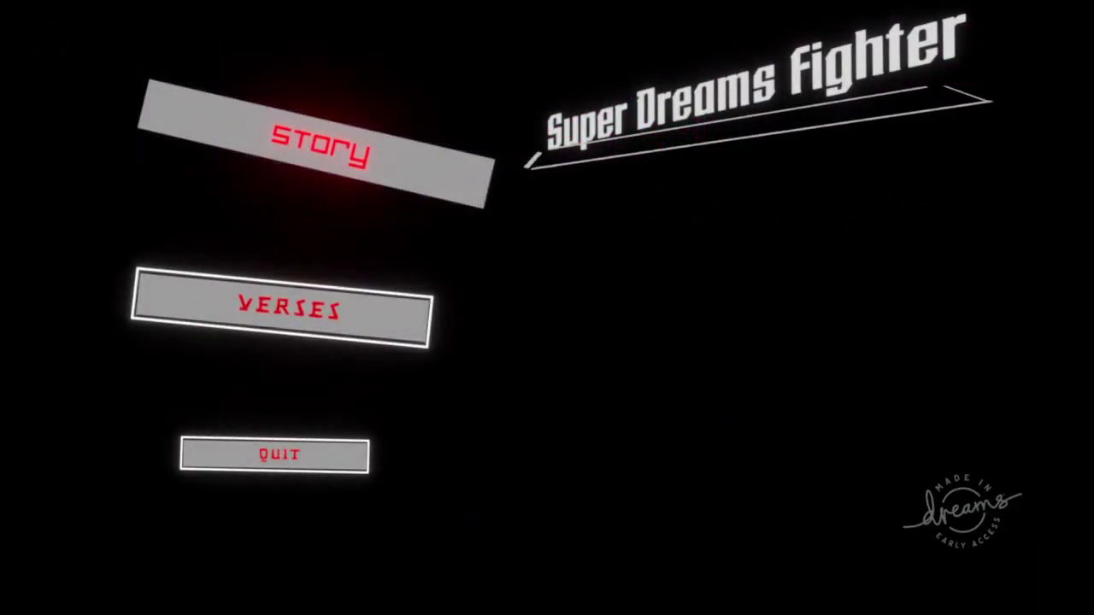
key("Down")
key("Escape")
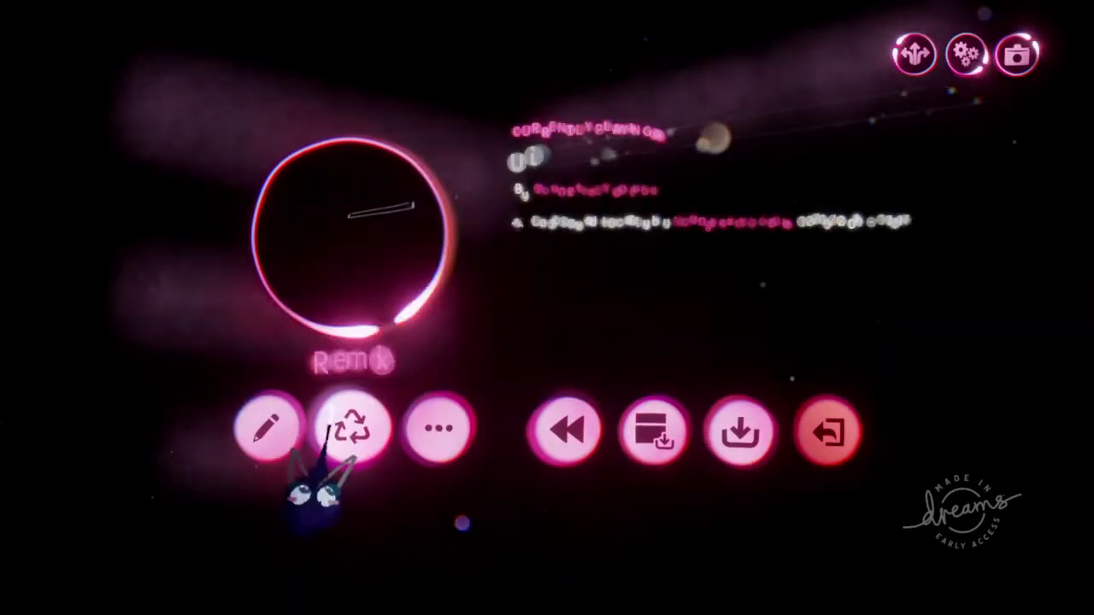
left_click(267, 429)
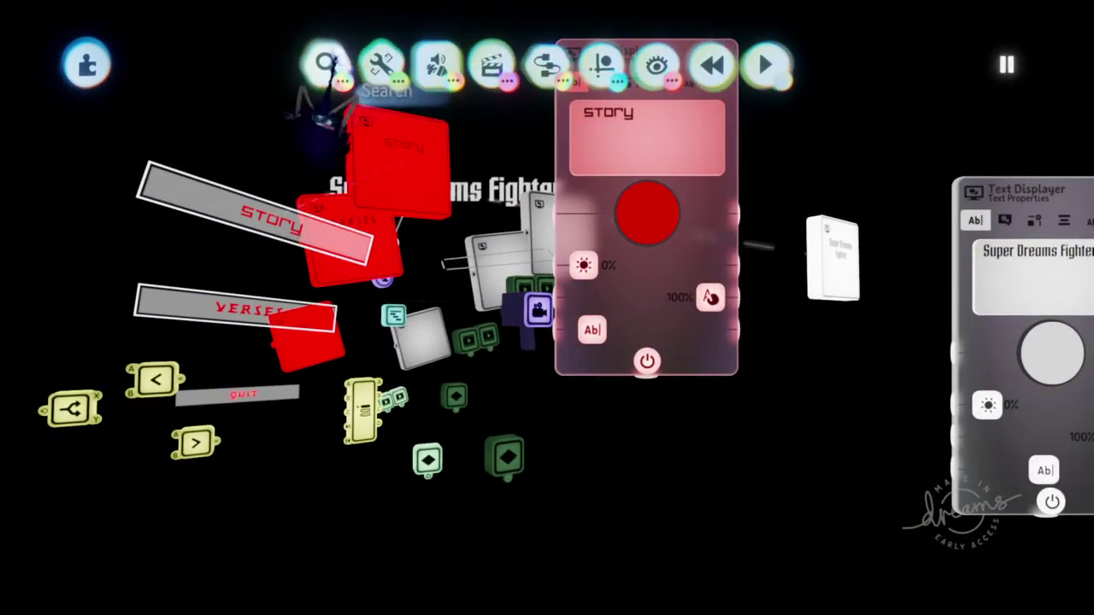
Step: Review the overall layout of the menu's logic and open the scene's pause menu
scroll(291, 385, "down", 5)
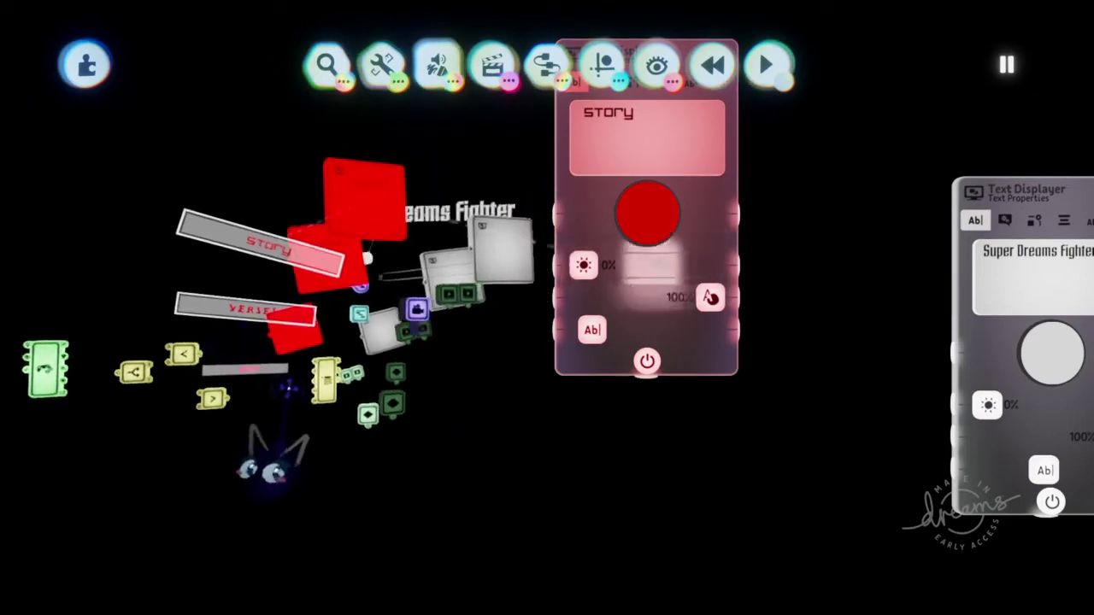
scroll(290, 385, "up", 4)
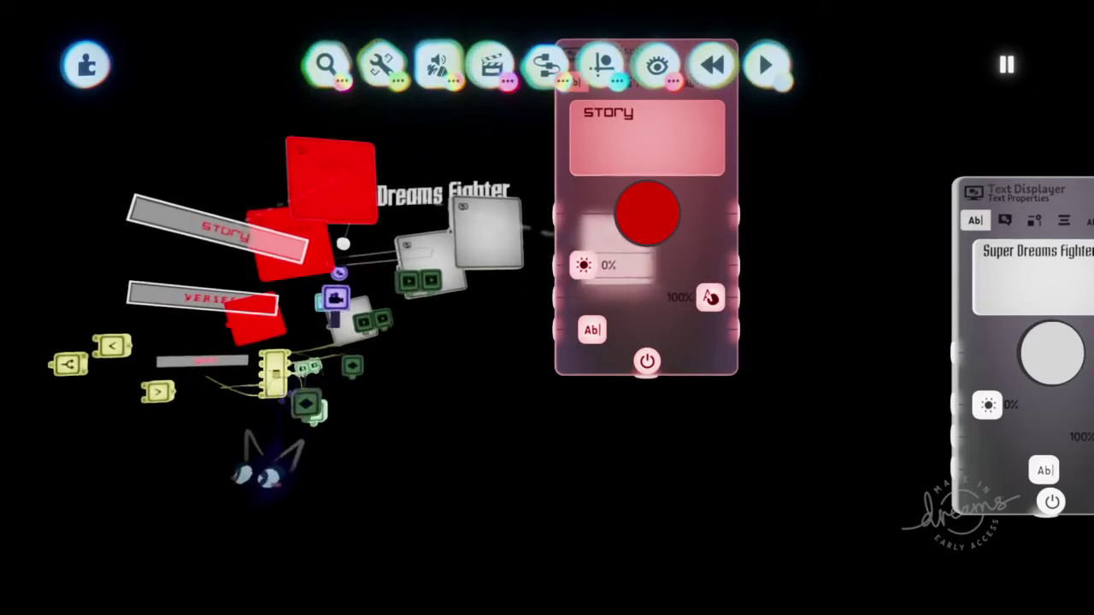
scroll(269, 401, "down", 3)
key("Escape")
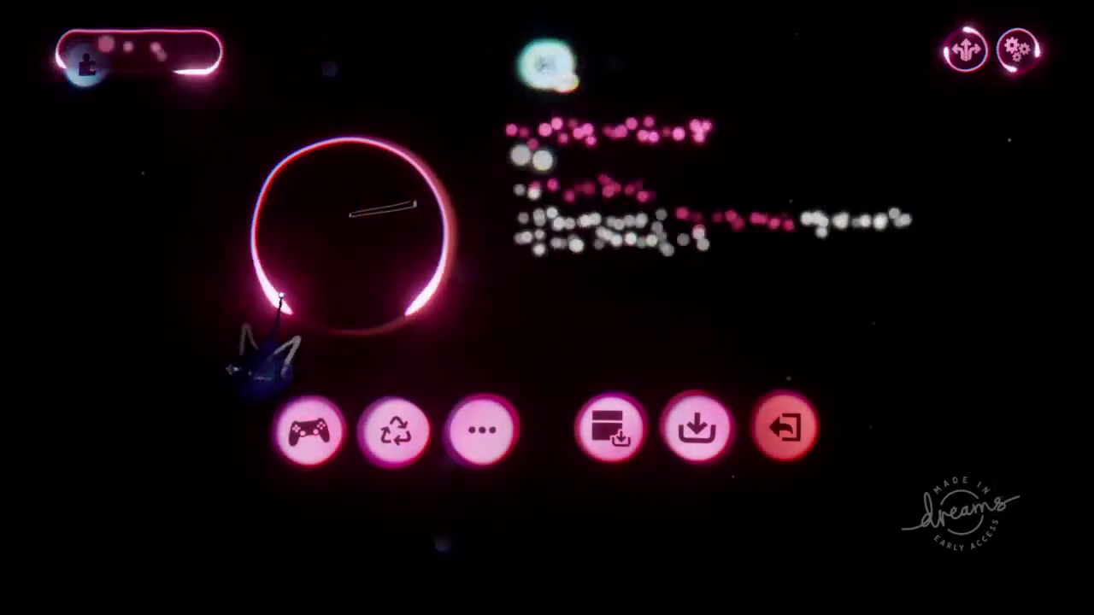
Step: Resume editing the scene and examine the logic chain from the controller sensor through the calculators to the selector
key("Escape")
scroll(299, 440, "up", 2)
scroll(286, 439, "up", 3)
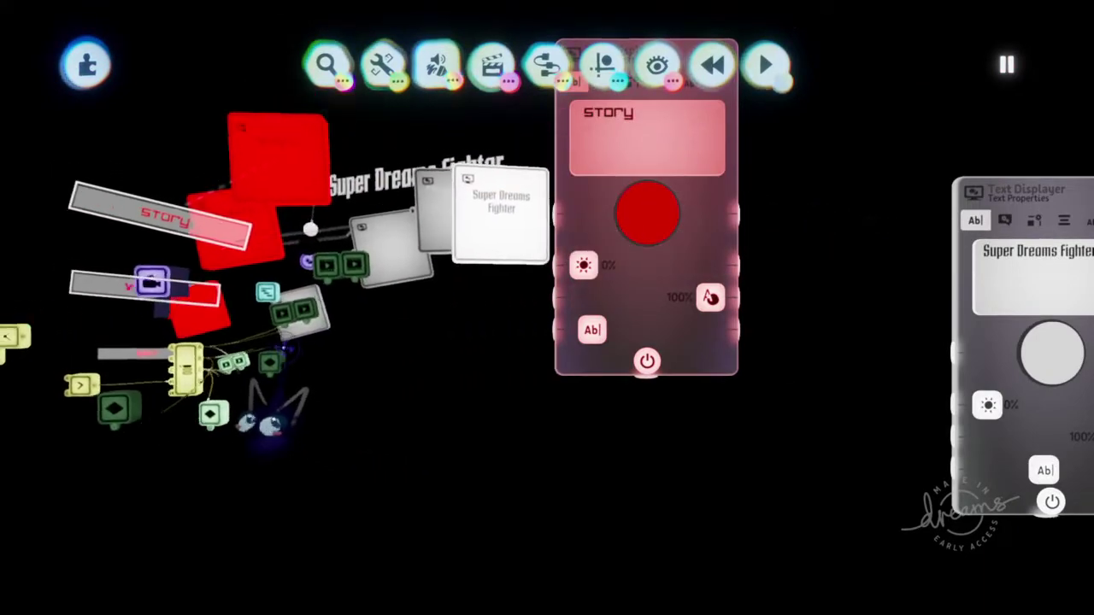
scroll(265, 419, "down", 4)
scroll(286, 475, "up", 3)
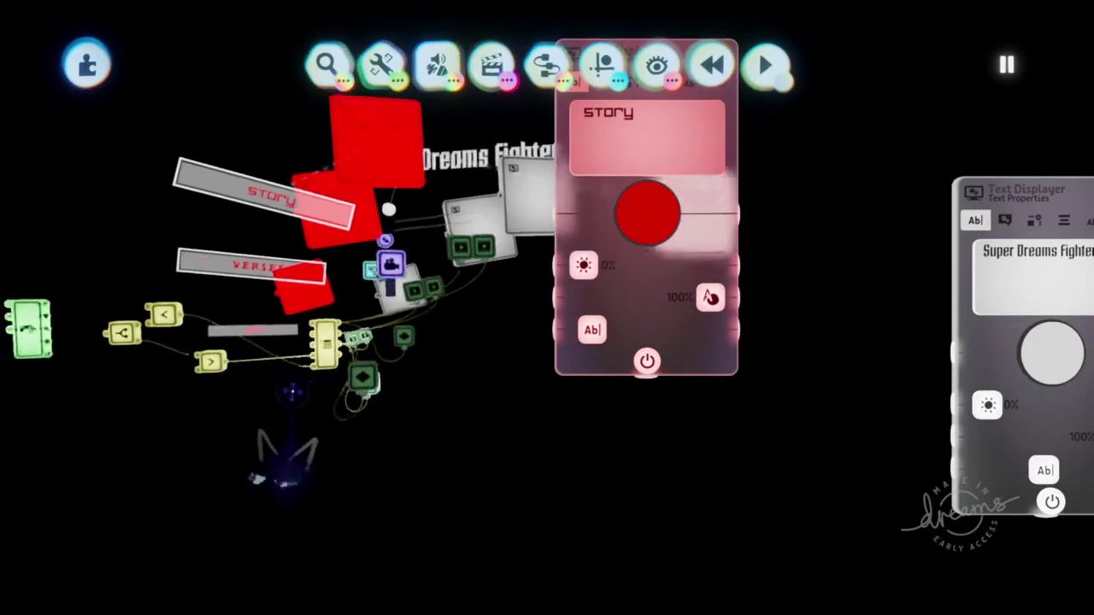
scroll(286, 453, "down", 1)
scroll(300, 457, "up", 2)
scroll(299, 447, "up", 2)
scroll(341, 367, "down", 2)
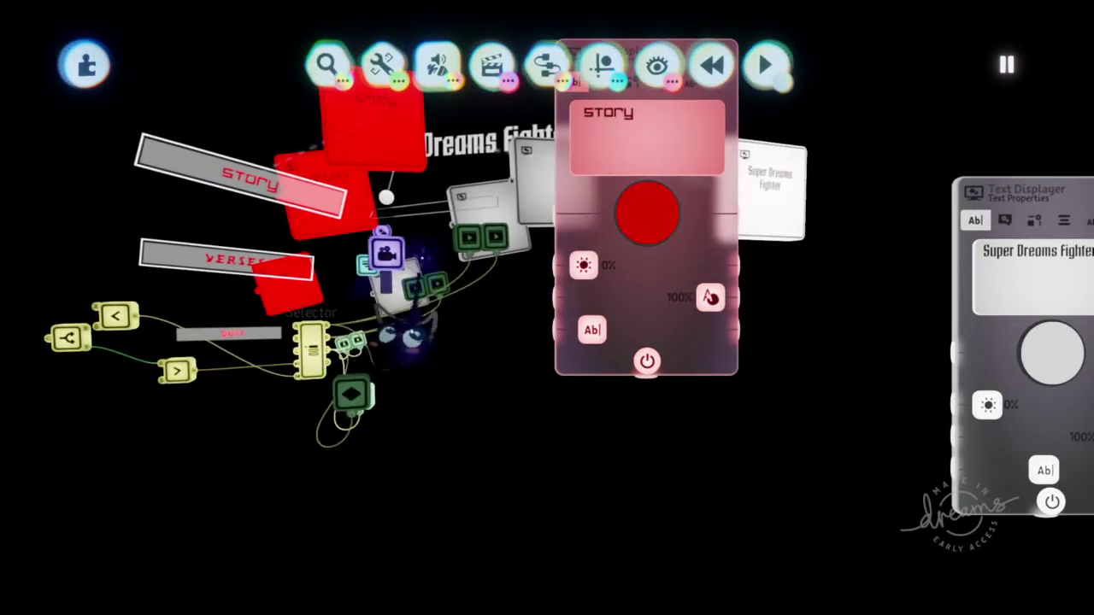
Step: Add an AND gate from the logic gadgets and place it beside the keyframes connected to the selector
left_click(500, 73)
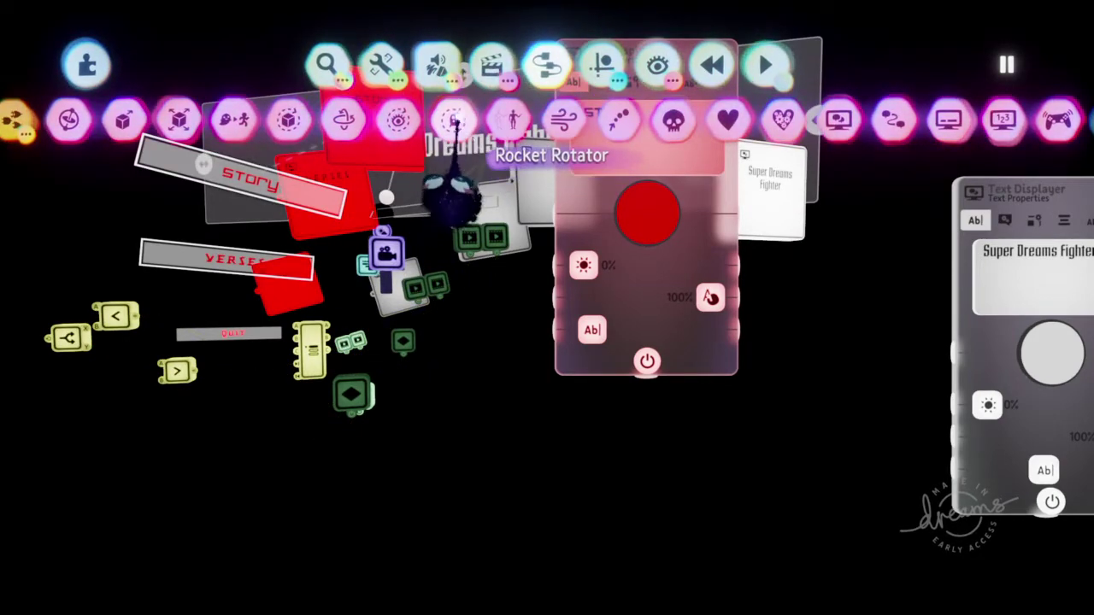
left_click_drag(456, 125, 944, 129)
left_click(557, 122)
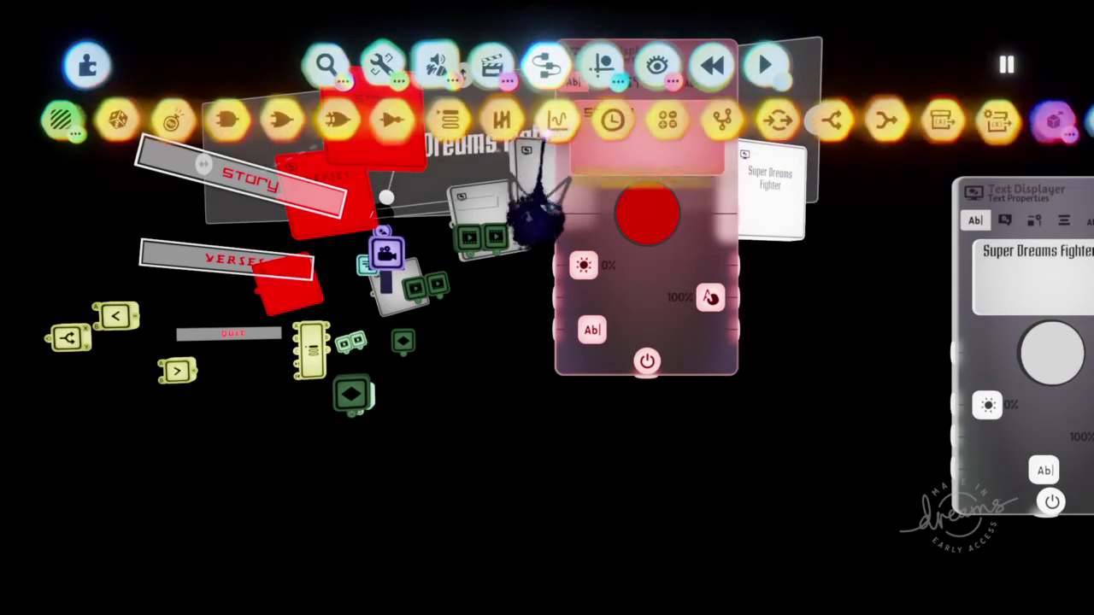
left_click(226, 121)
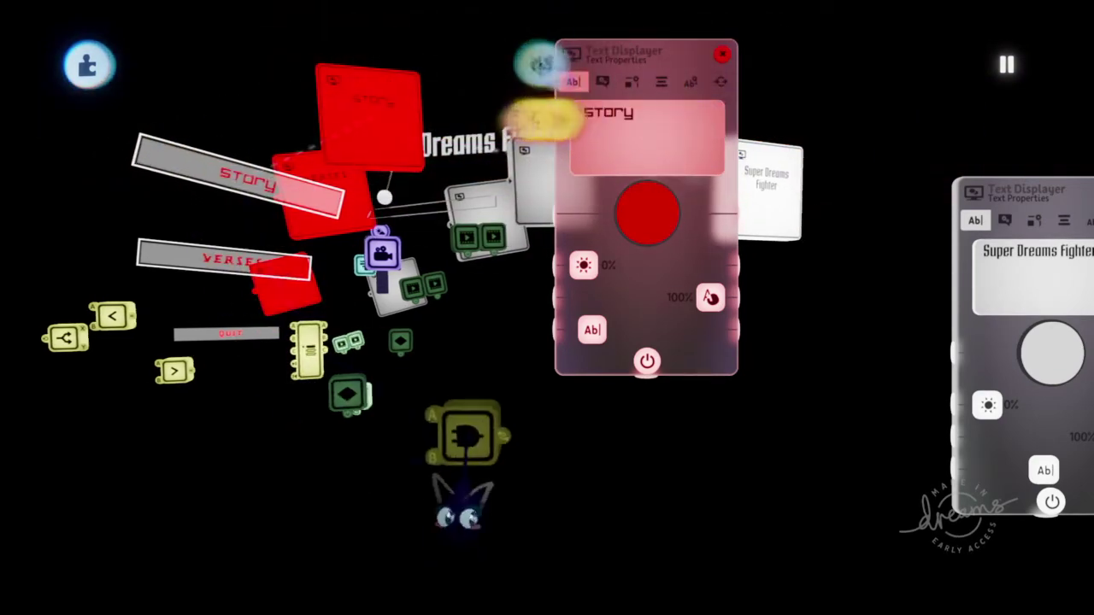
left_click(437, 411)
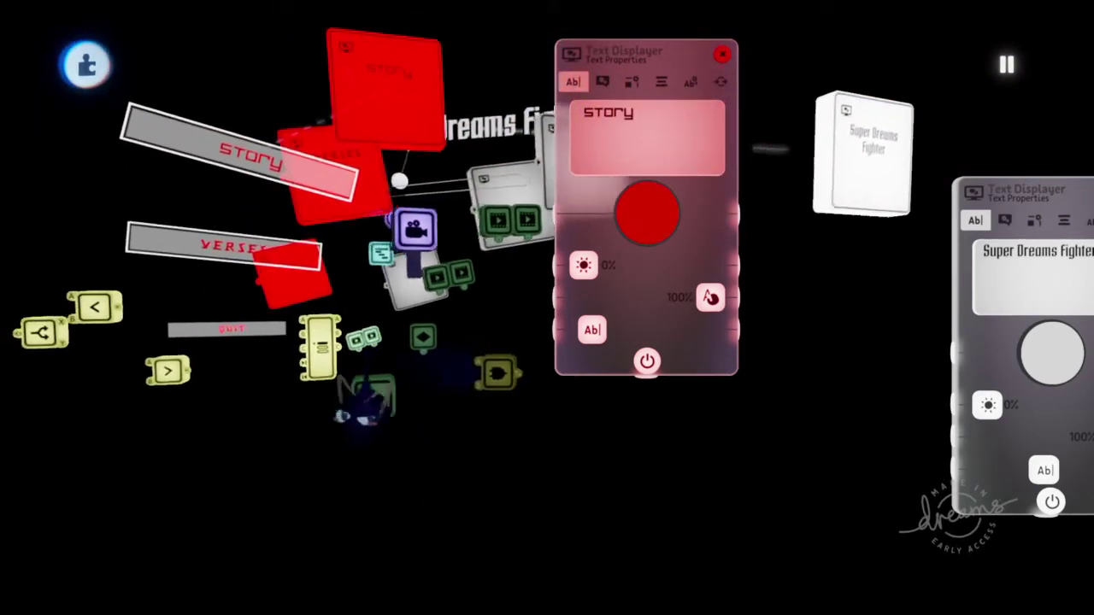
left_click_drag(371, 400, 465, 442)
middle_click_drag(468, 436, 286, 393)
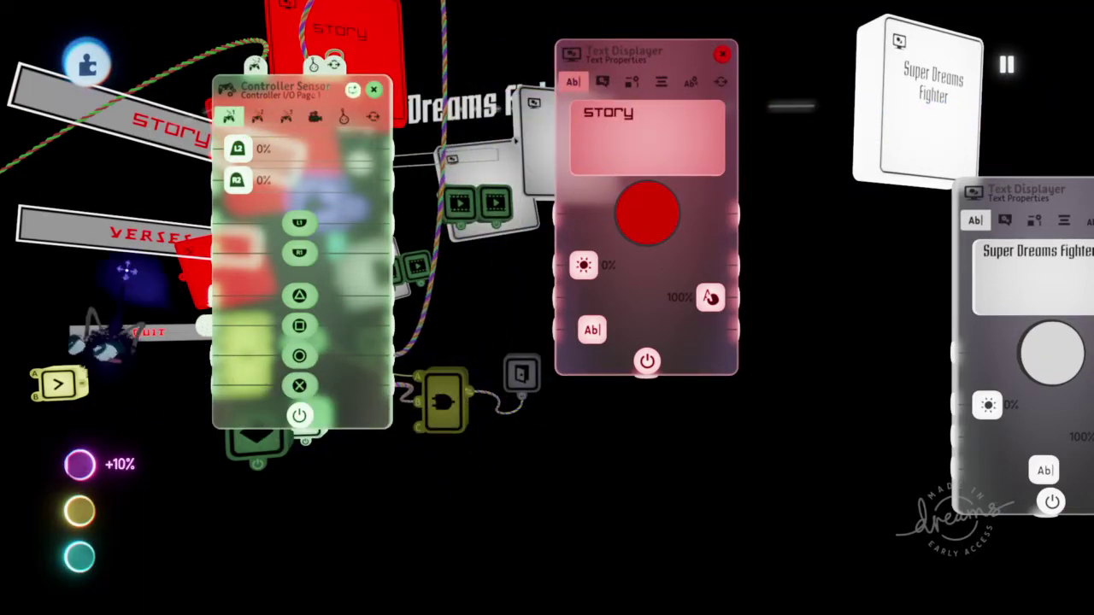
Step: Play-test the scene, then leave without saving and reopen the Ui creation from My Creations
key("Escape")
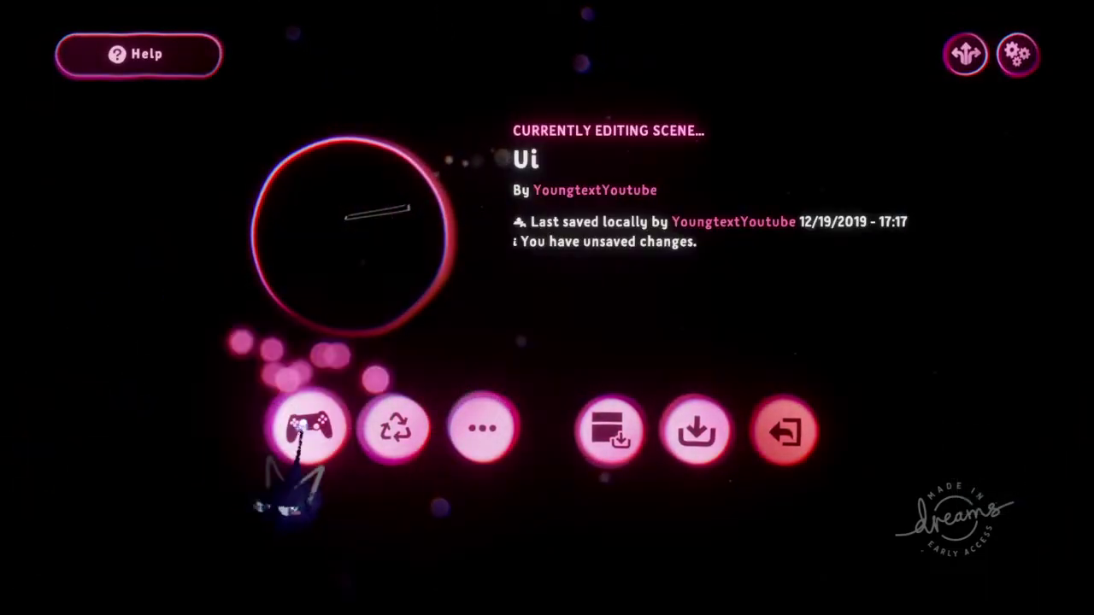
left_click(307, 428)
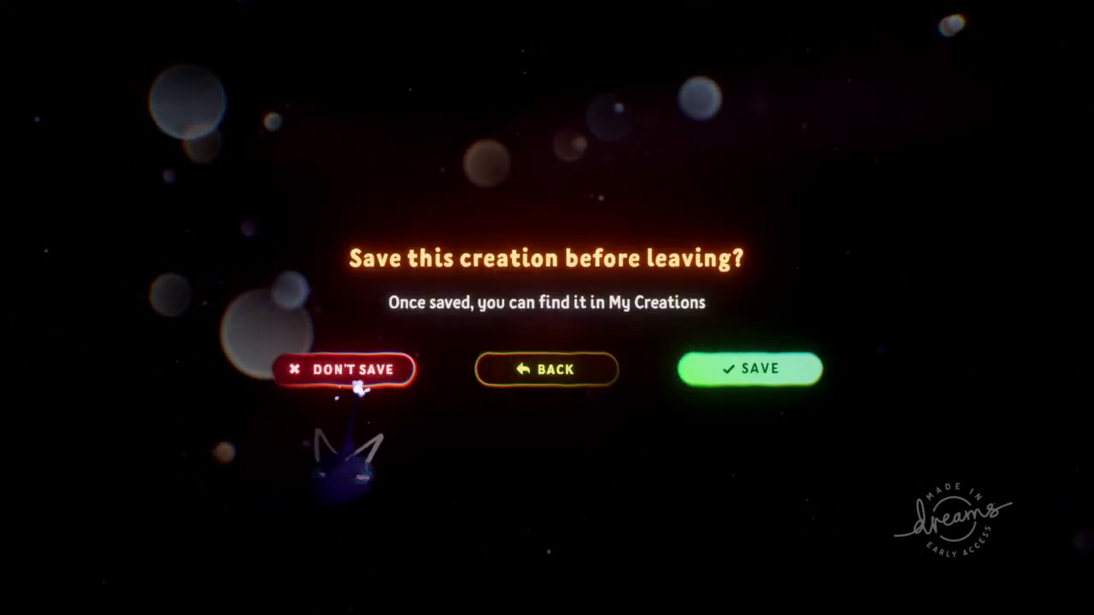
left_click(363, 376)
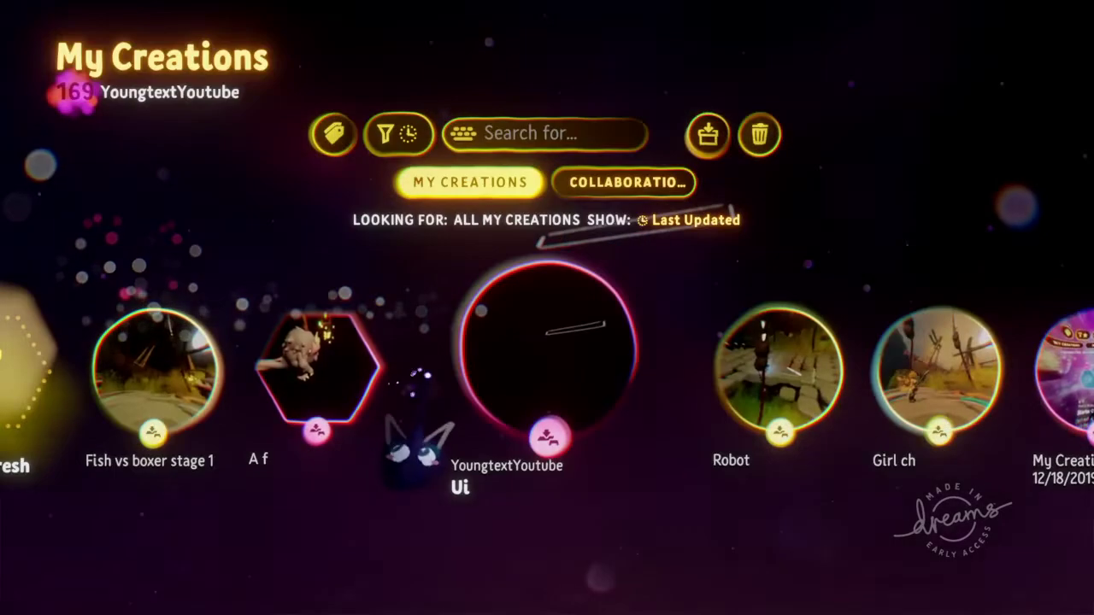
left_click(518, 369)
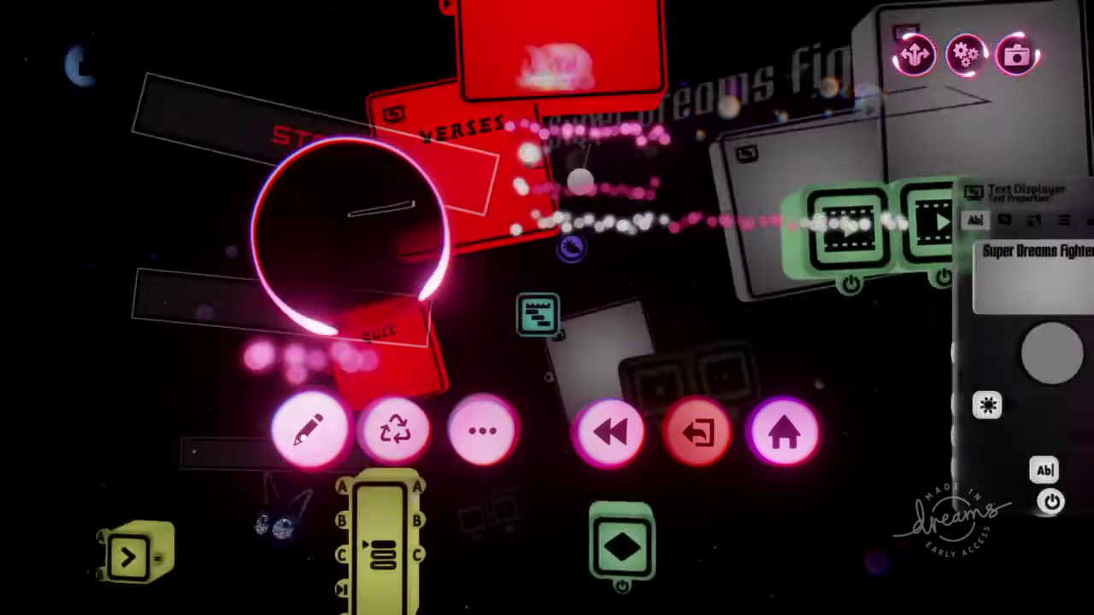
Step: Examine how the selector's outputs are wired to the keyframes, and the overall arrangement of the menu's gadgets and text displayers
scroll(356, 508, "down", 10)
scroll(408, 490, "up", 8)
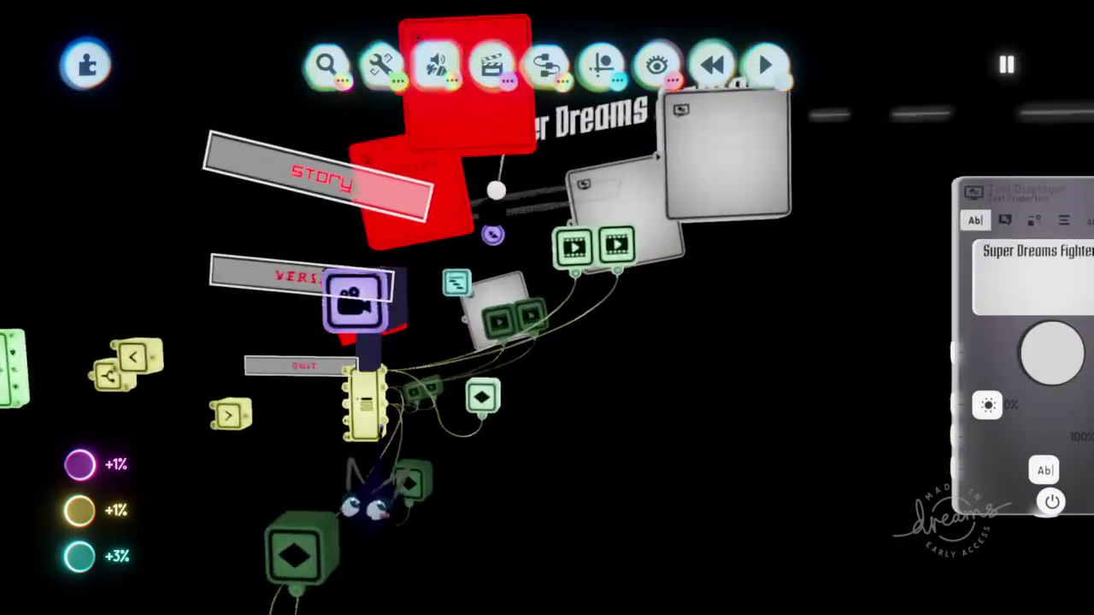
scroll(394, 423, "up", 3)
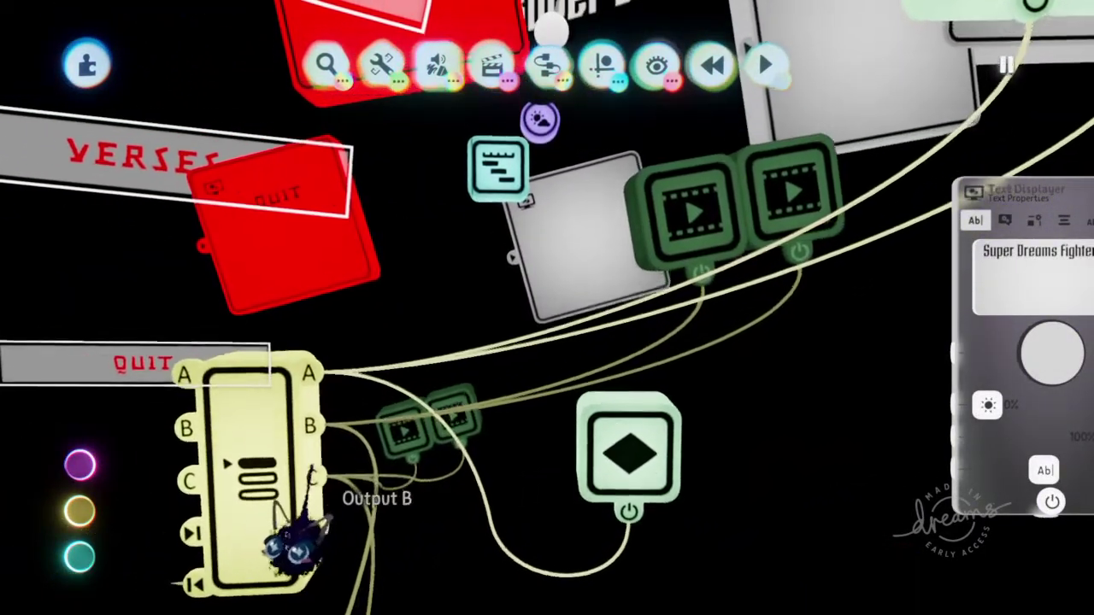
scroll(304, 452, "down", 5)
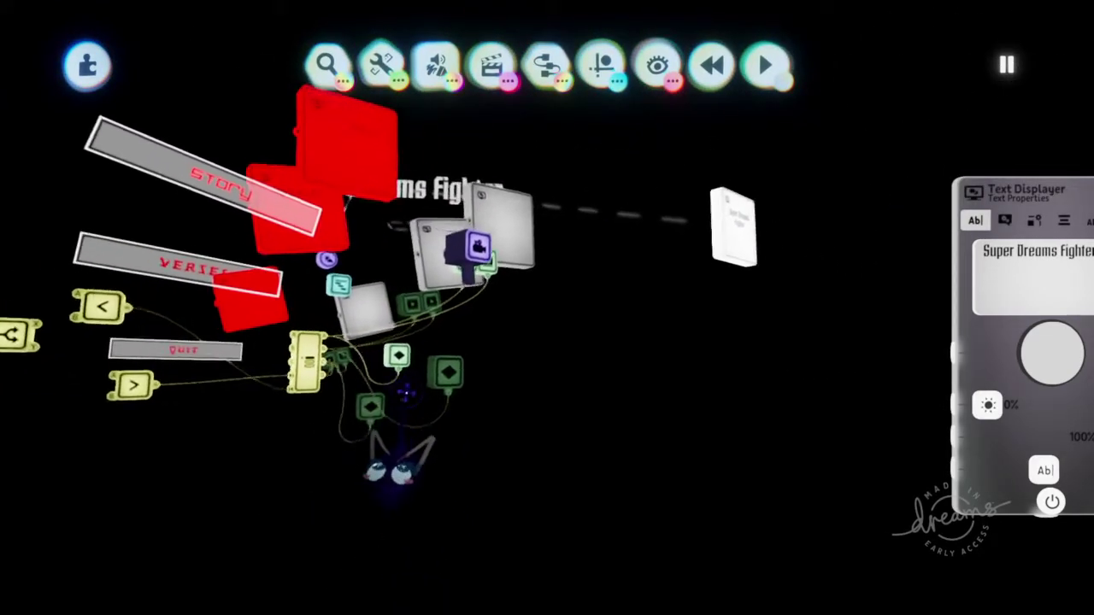
mouse_move(408, 390)
middle_mouse_down()
mouse_move(391, 402)
mouse_move(401, 373)
middle_mouse_up()
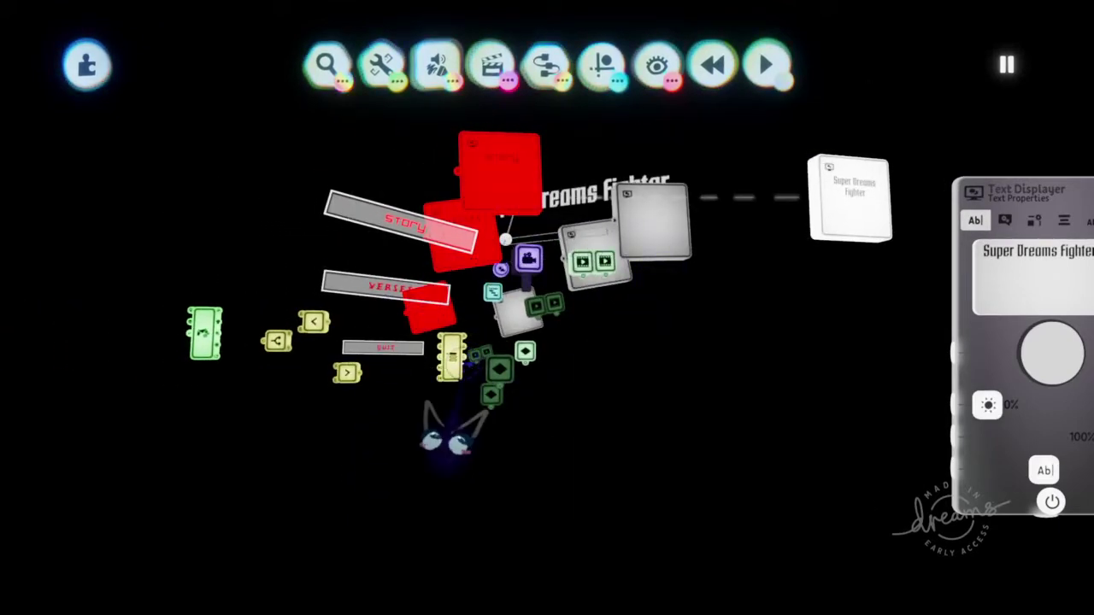
scroll(450, 342, "up", 1)
scroll(436, 410, "up", 2)
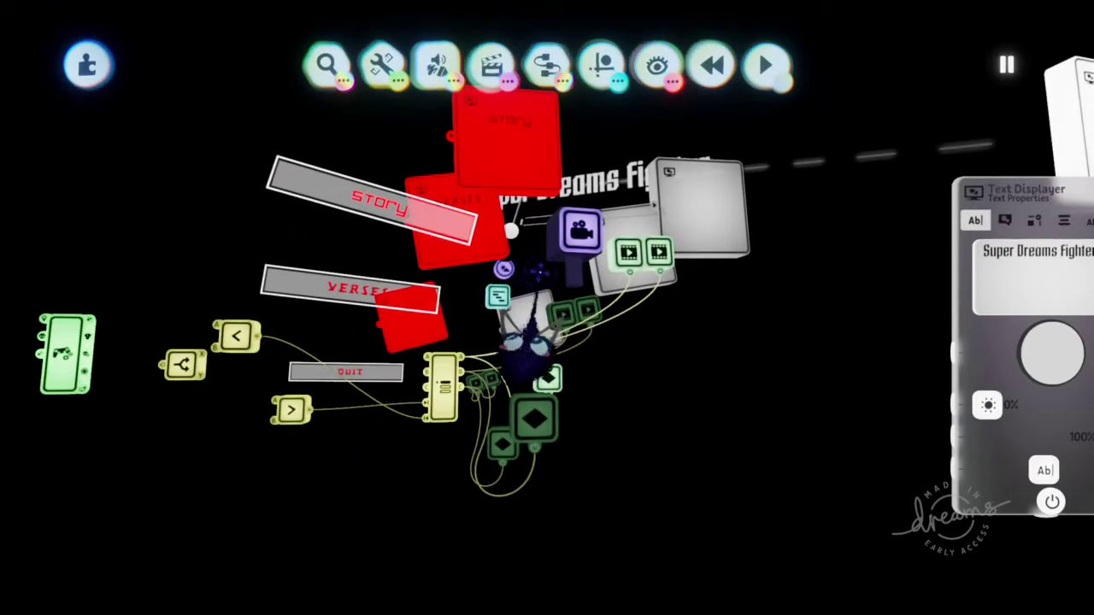
middle_click_drag(560, 261, 530, 265)
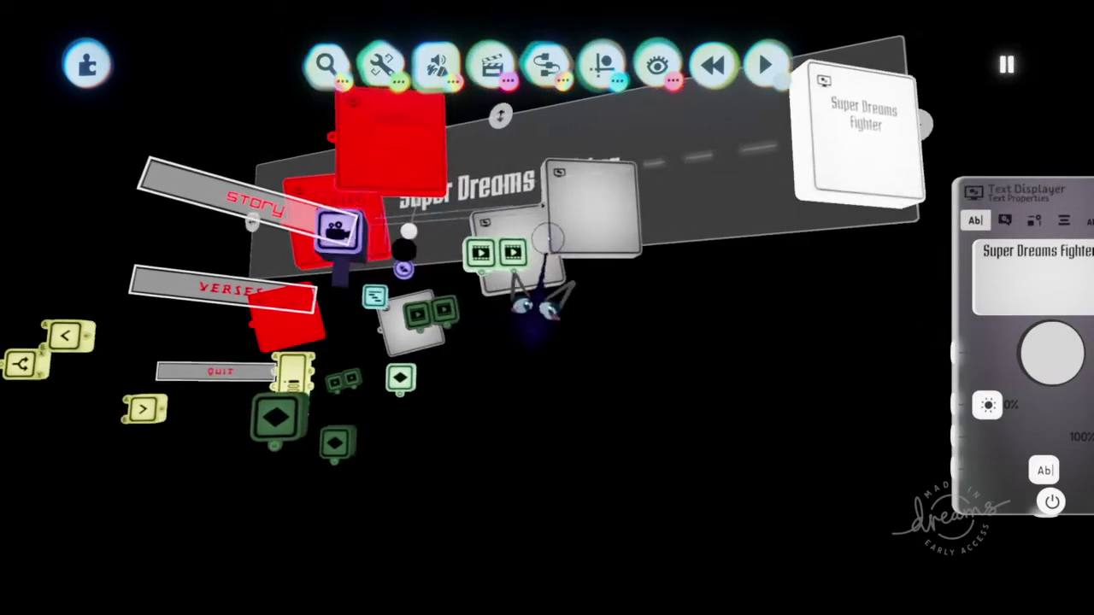
scroll(445, 328, "down", 3)
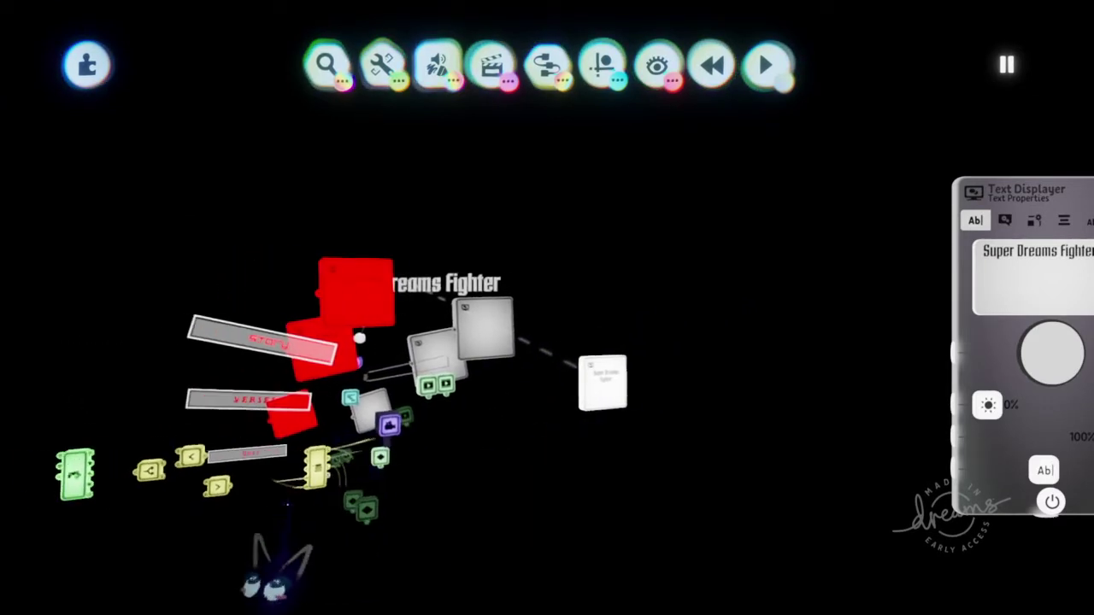
mouse_move(413, 547)
left_mouse_down()
mouse_move(359, 466)
mouse_move(363, 437)
left_mouse_up()
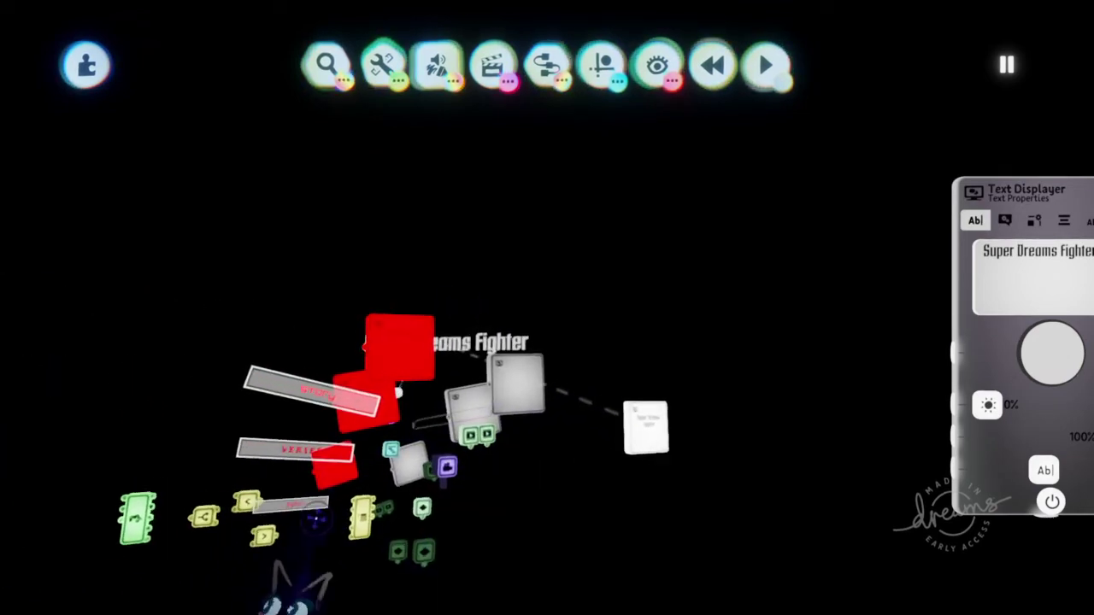
Step: Enter the title group and inspect every property page of the Story text displayer, then close its settings
left_click(368, 367)
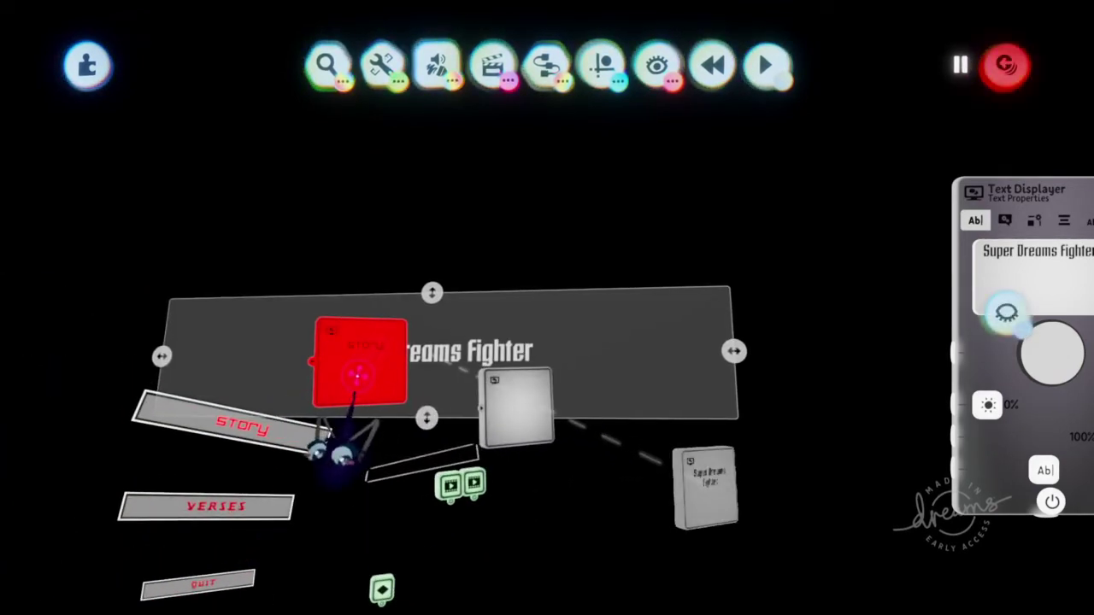
left_click(360, 342)
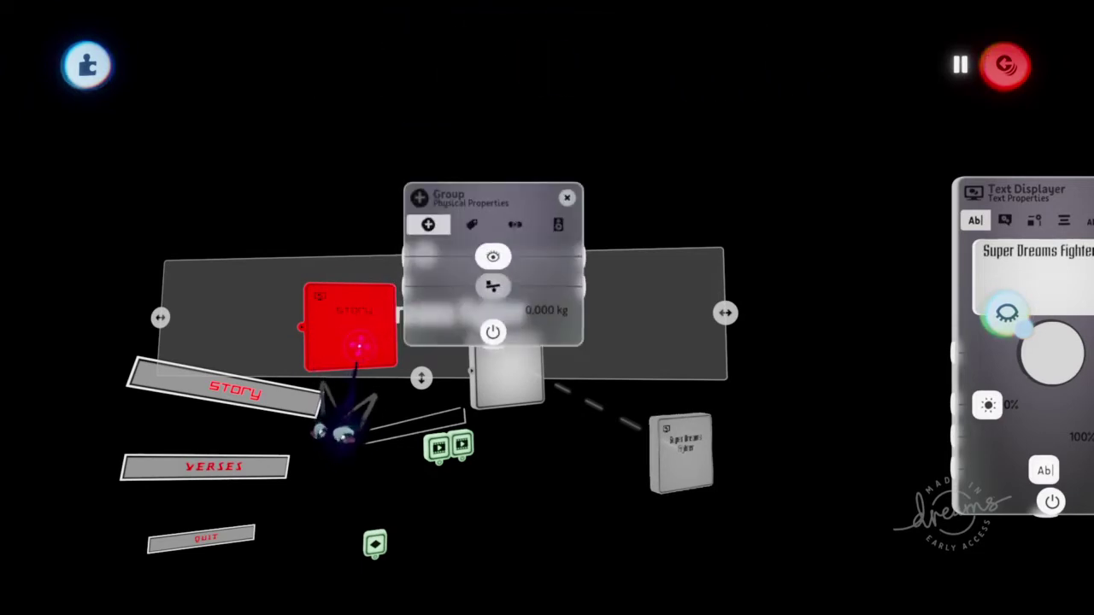
left_click(356, 343)
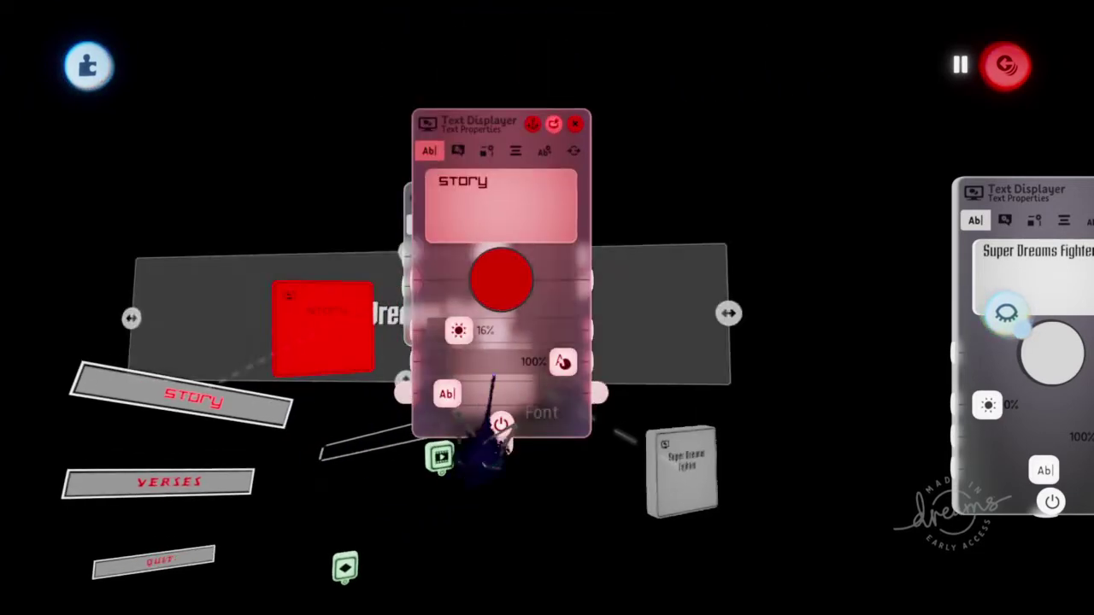
left_click(458, 150)
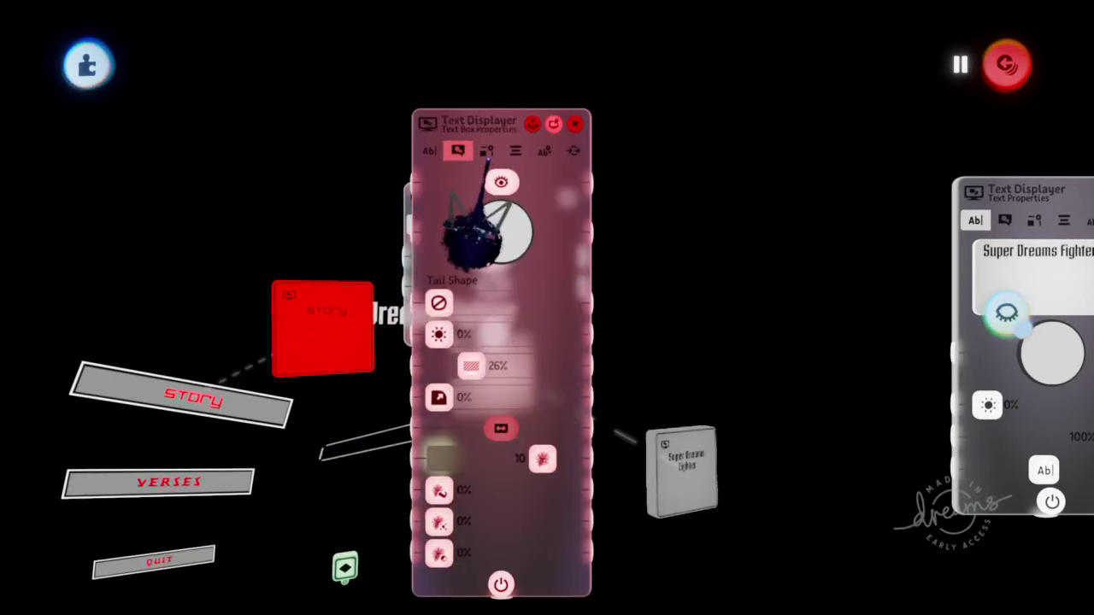
left_click(486, 150)
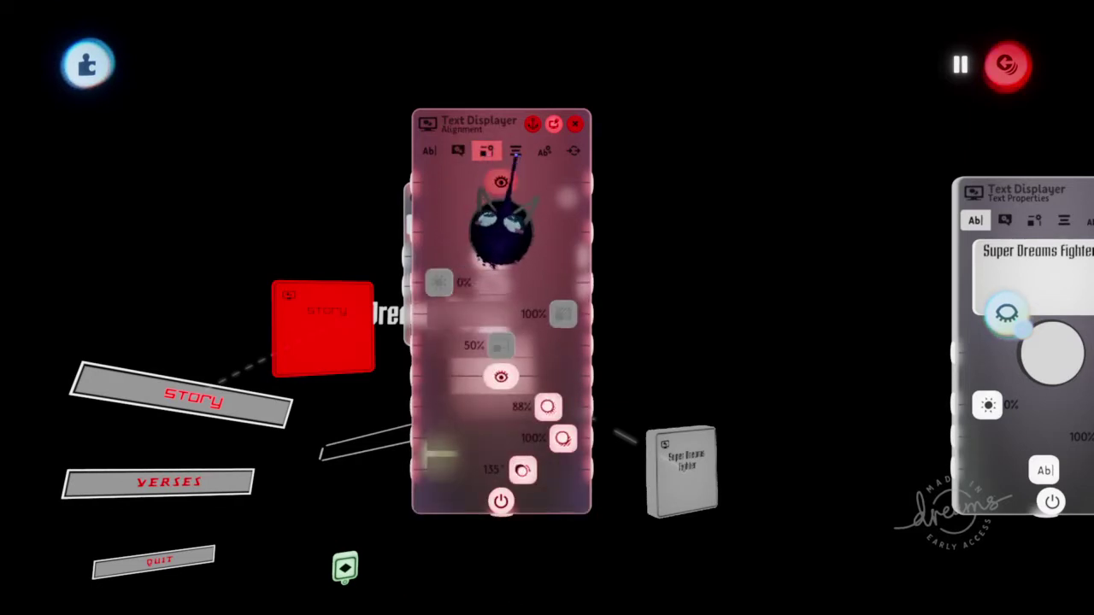
left_click(515, 152)
left_click(544, 151)
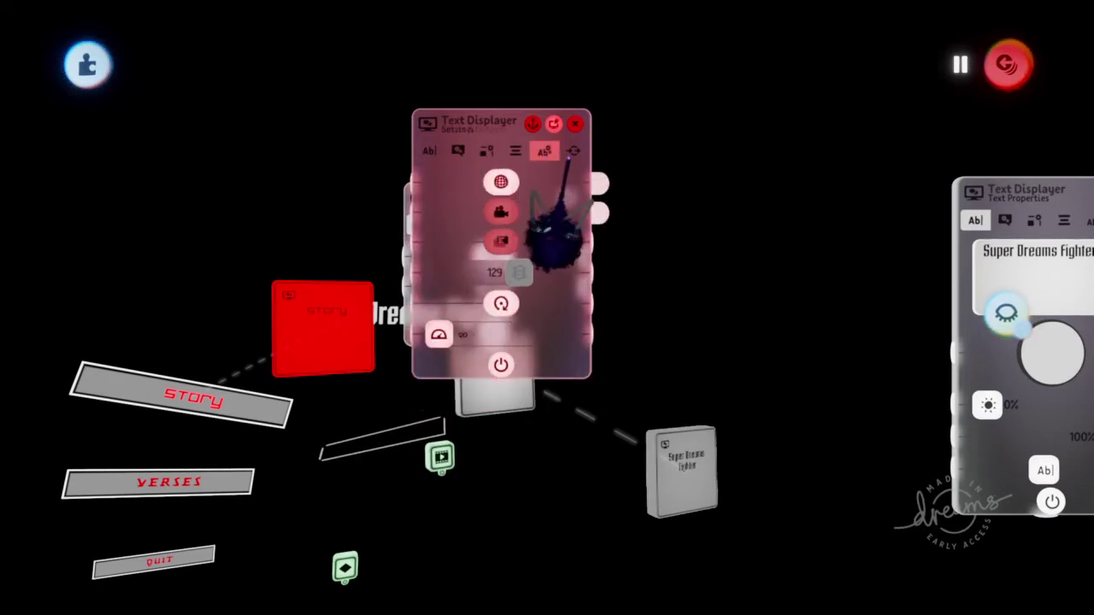
left_click(574, 150)
left_click(576, 124)
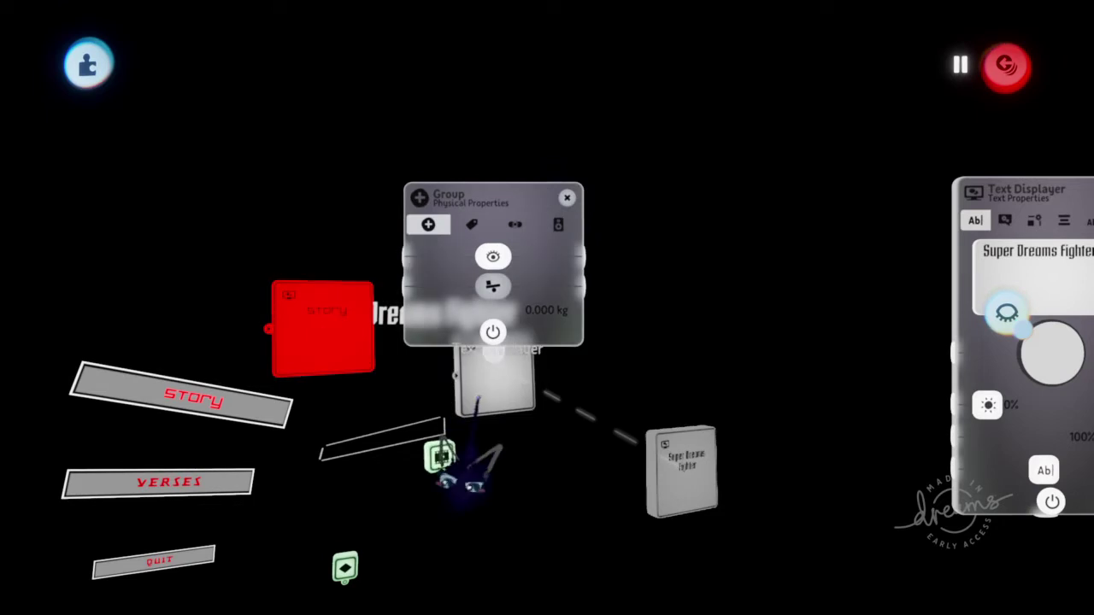
Step: Inspect every property page of the blank text displayer, including its sort order settings, then close it and the group's properties
left_click(497, 386)
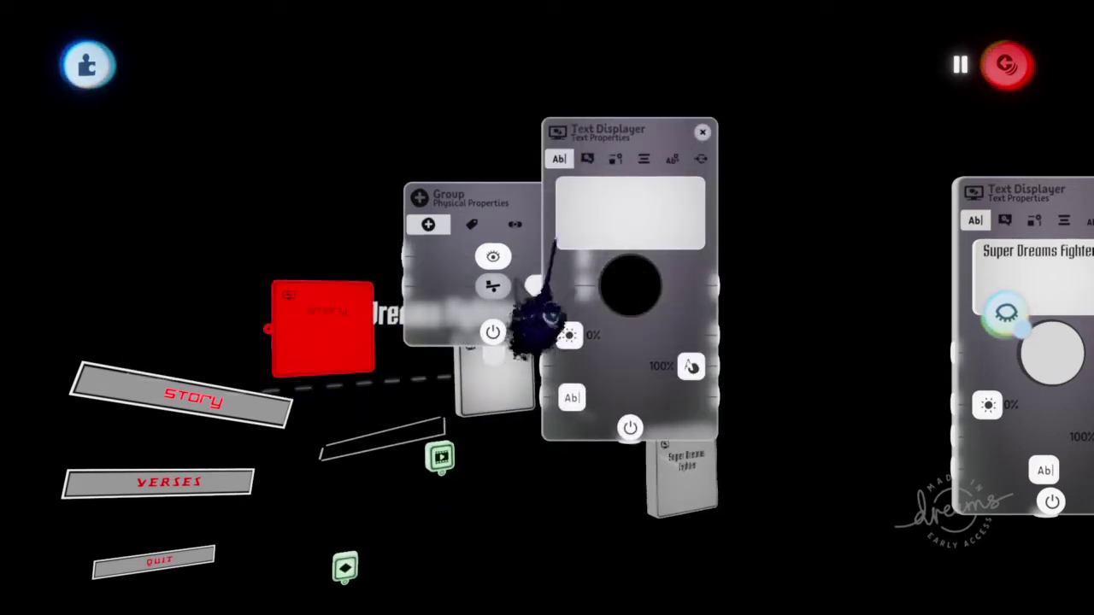
left_click(587, 159)
left_click(615, 159)
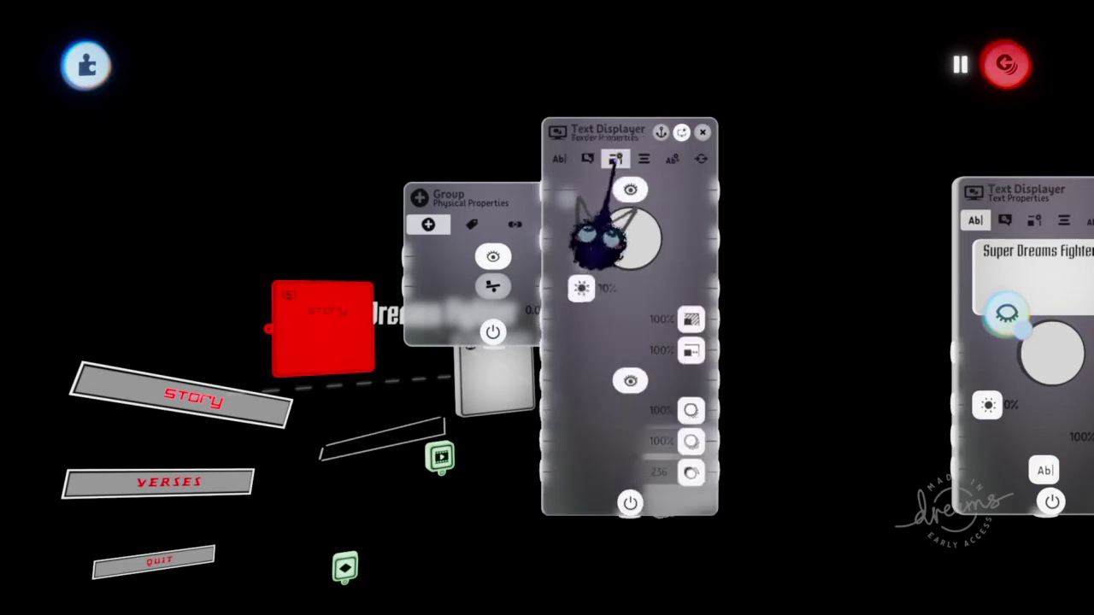
left_click(644, 159)
left_click(672, 159)
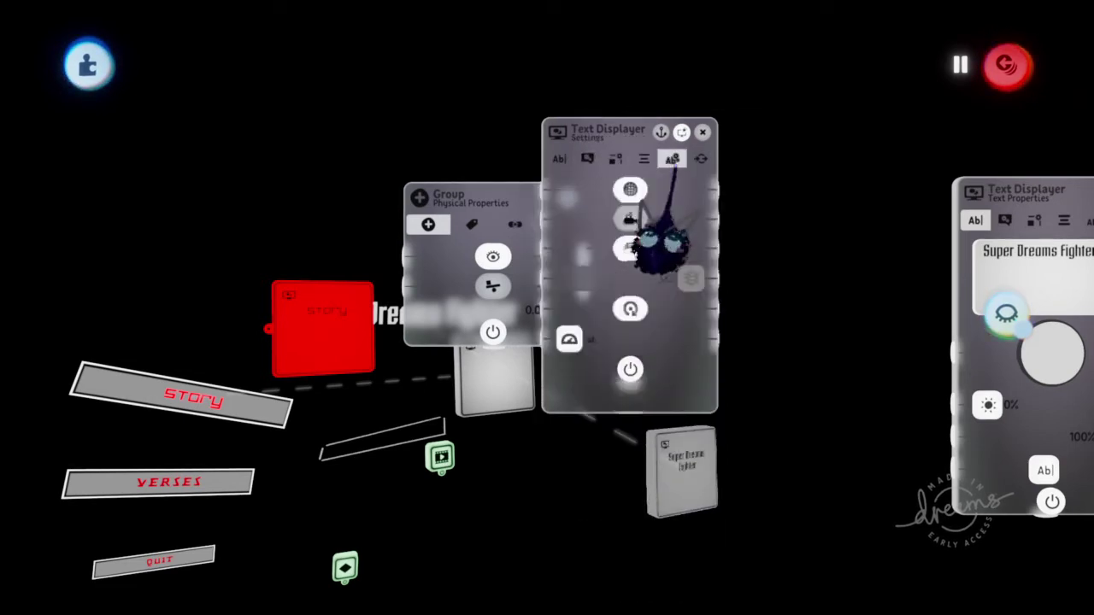
left_click(701, 161)
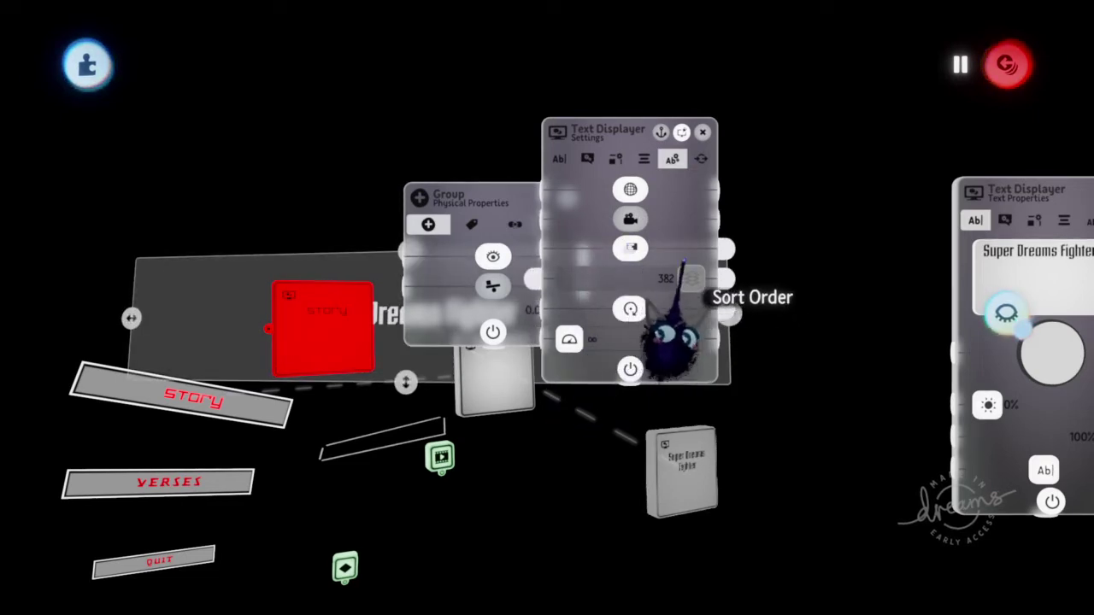
left_click(701, 159)
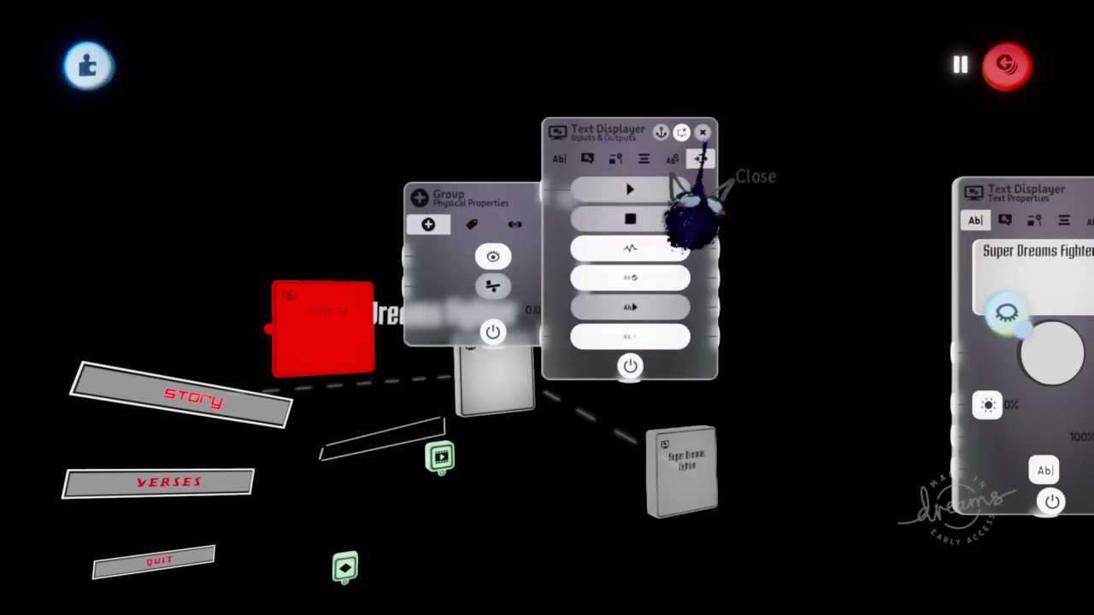
left_click(701, 132)
left_click(567, 198)
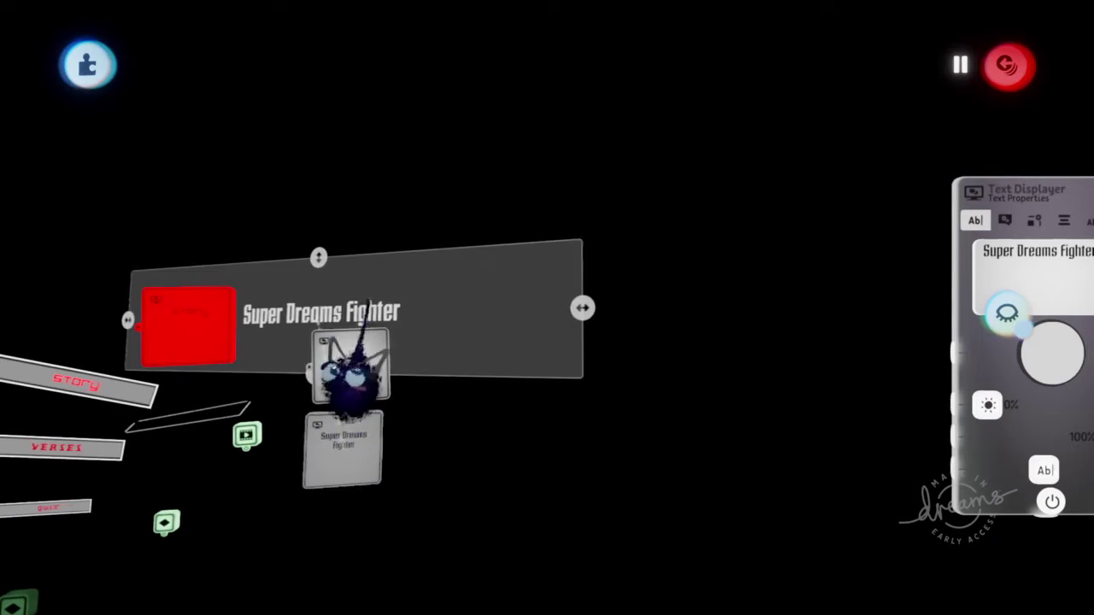
Step: View the title group's text displayers together with the menu entries, and open the scene's pause menu
middle_click_drag(321, 547, 30, 287)
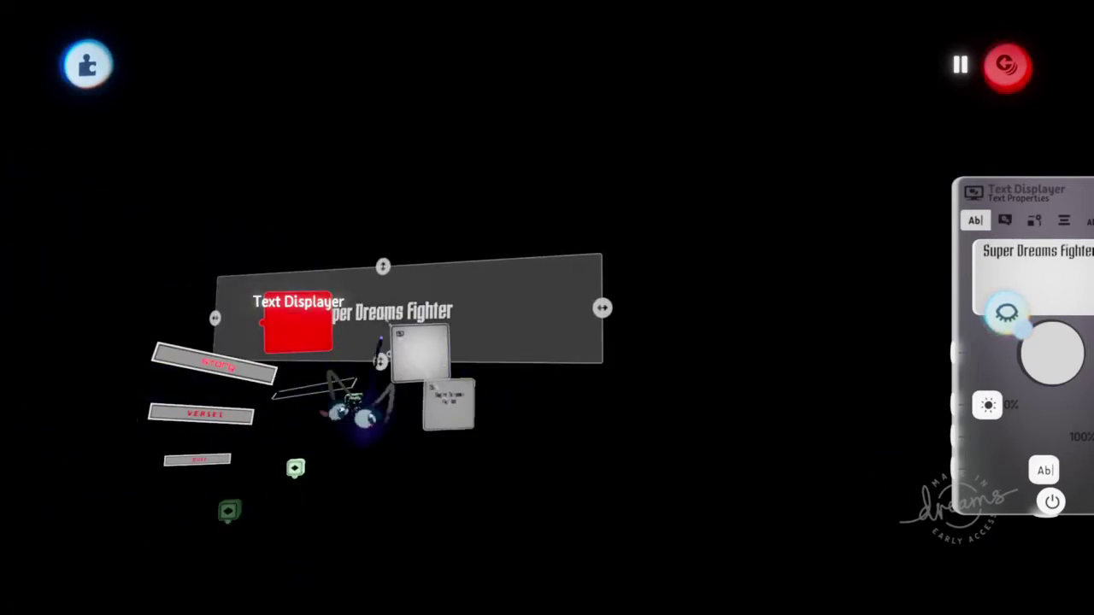
middle_click_drag(416, 418, 359, 457)
key("Escape")
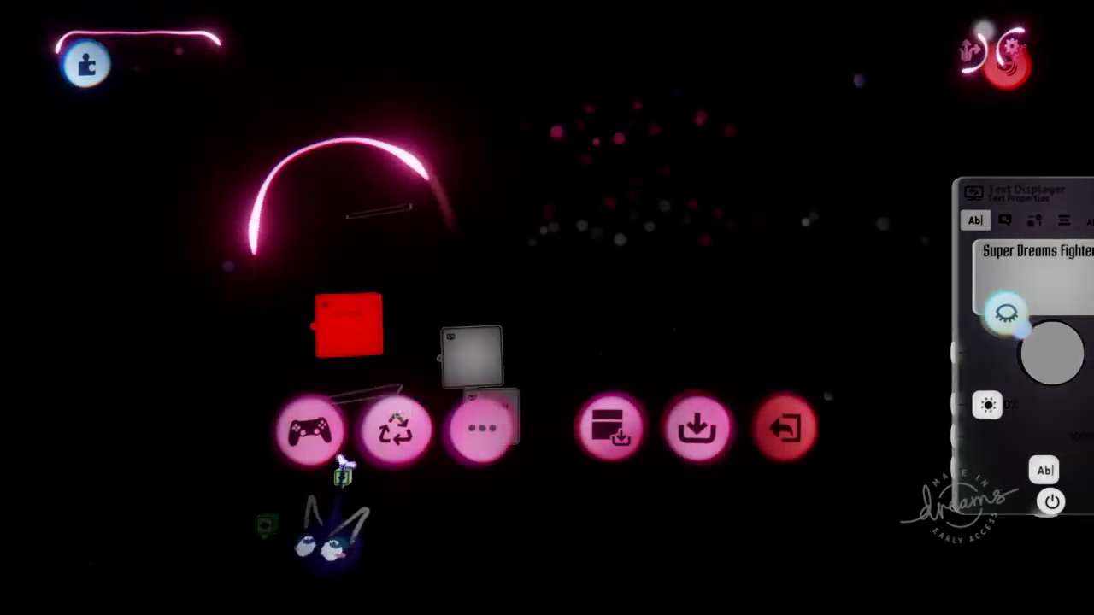
Step: Play-test the title menu by moving the selection down its entries, then exit the Ui creation without saving
left_click(310, 430)
key("Down")
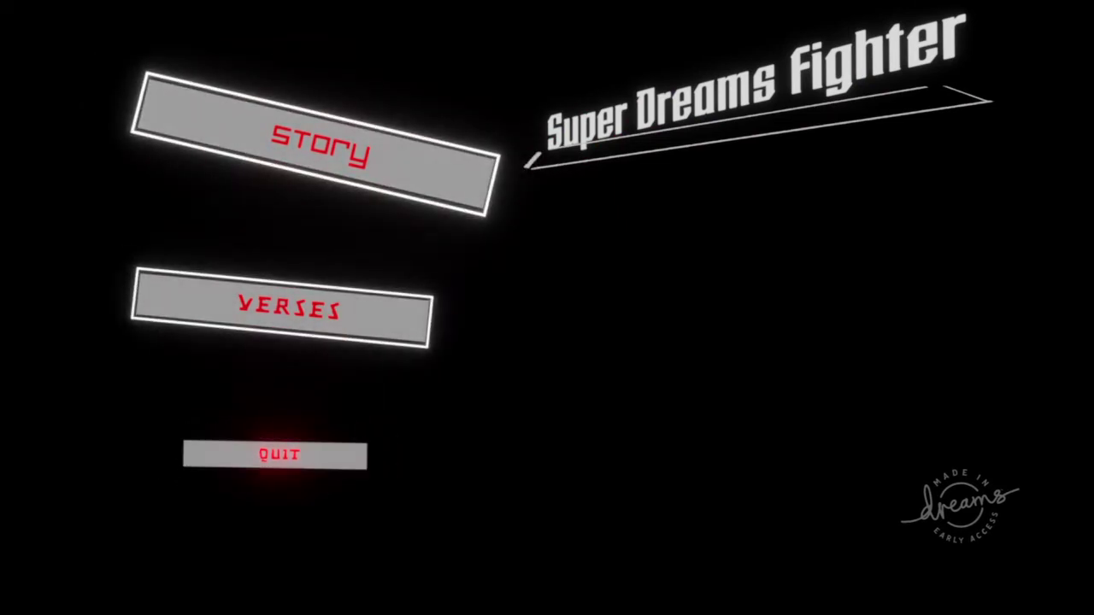
key("Escape")
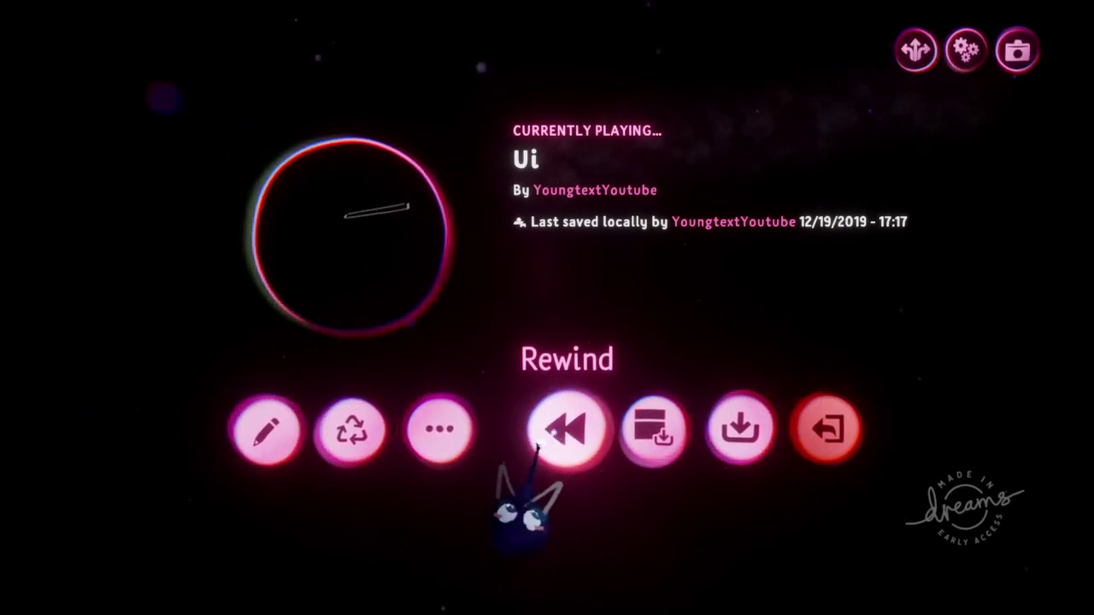
left_click(829, 433)
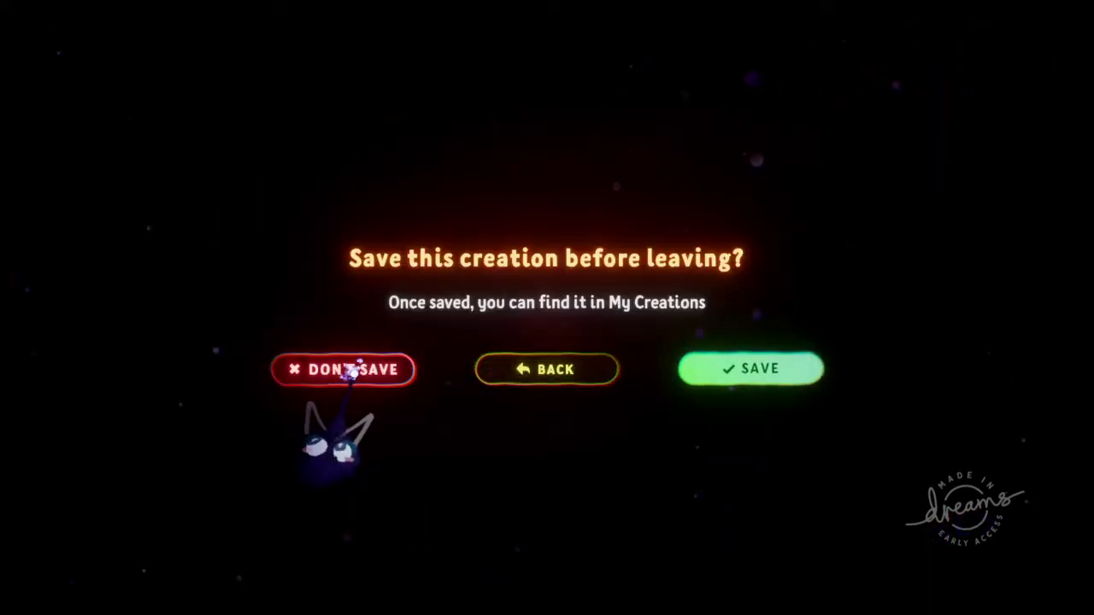
left_click(351, 370)
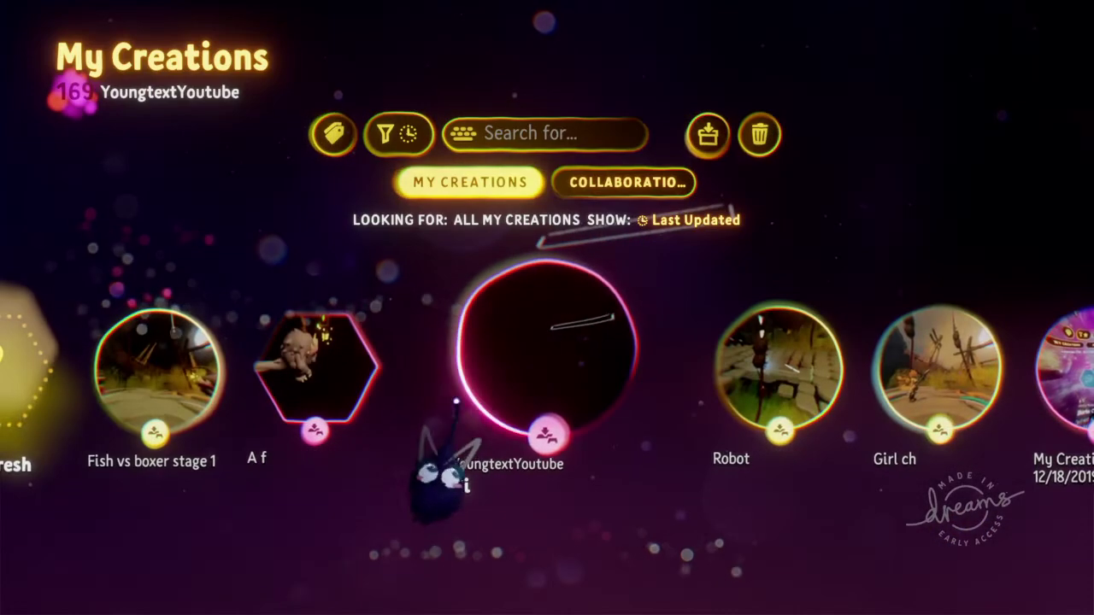
key("Left")
key("Left")
left_click(440, 383)
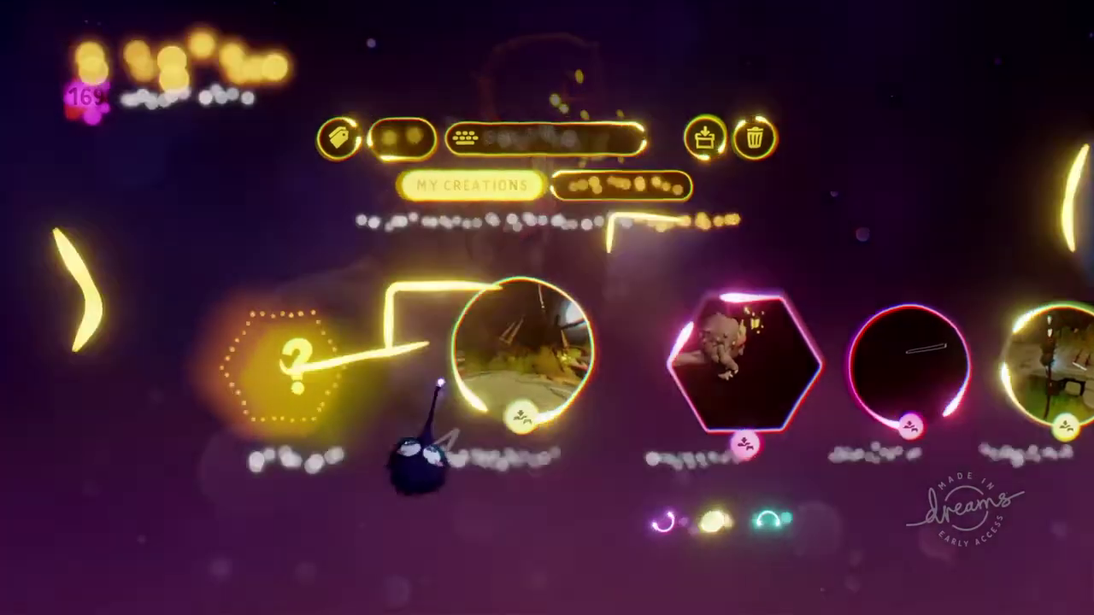
key("Escape")
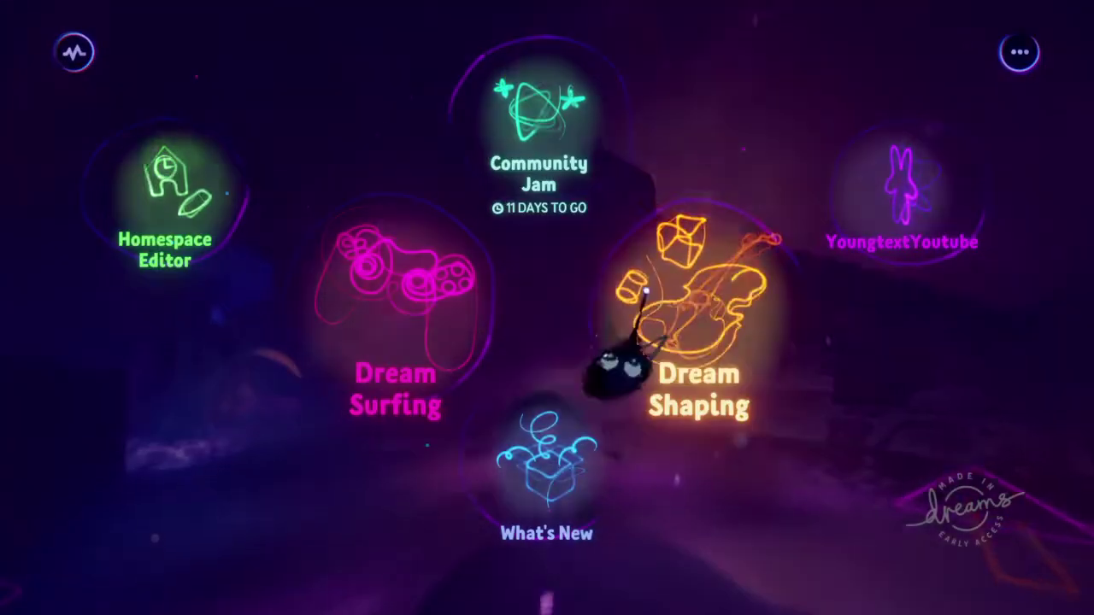
Step: Open My Creations from the profile page and play-test the Girl ch game, then exit the play session
left_click(842, 256)
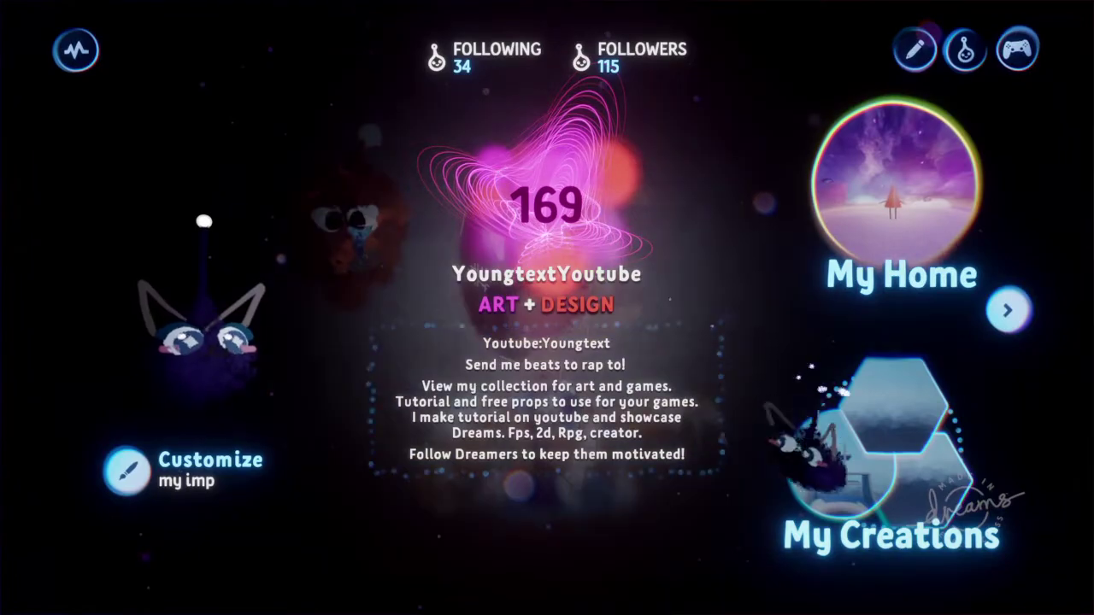
left_click(833, 392)
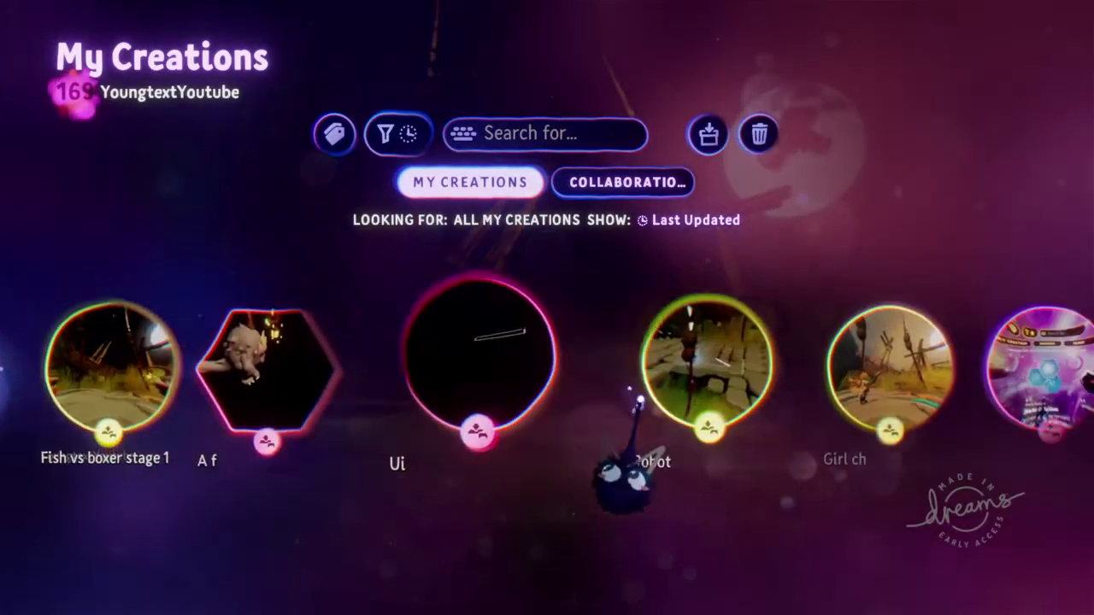
left_click(590, 462)
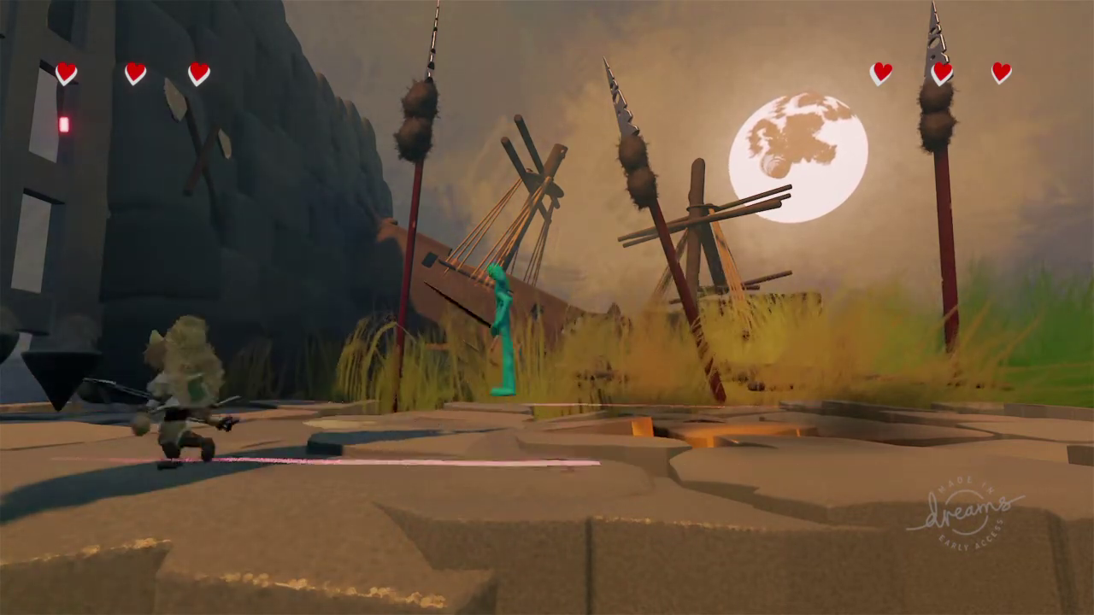
key("Escape")
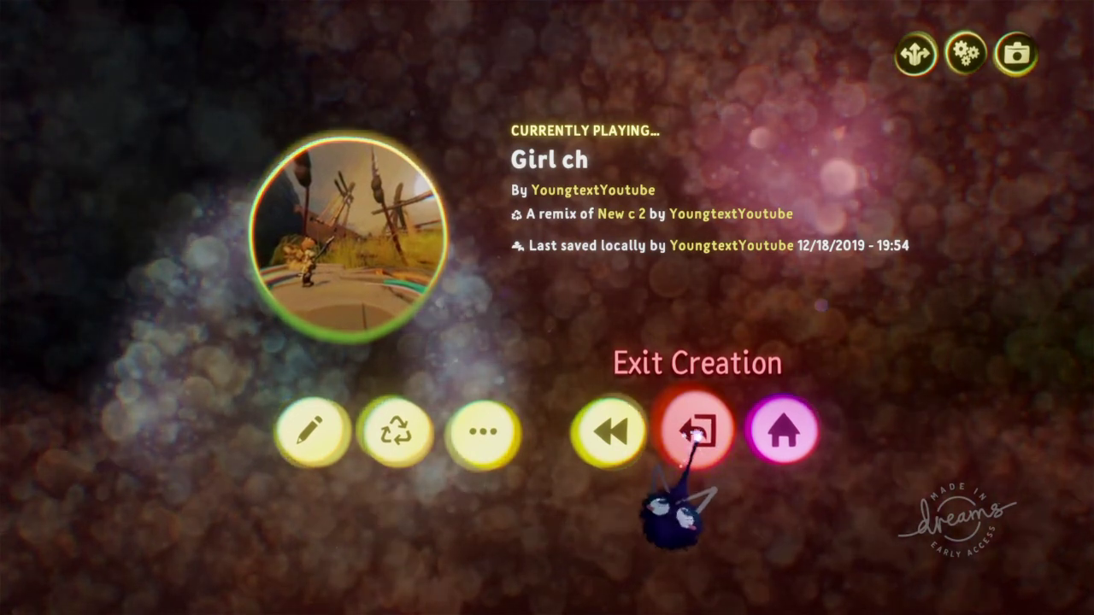
left_click(696, 436)
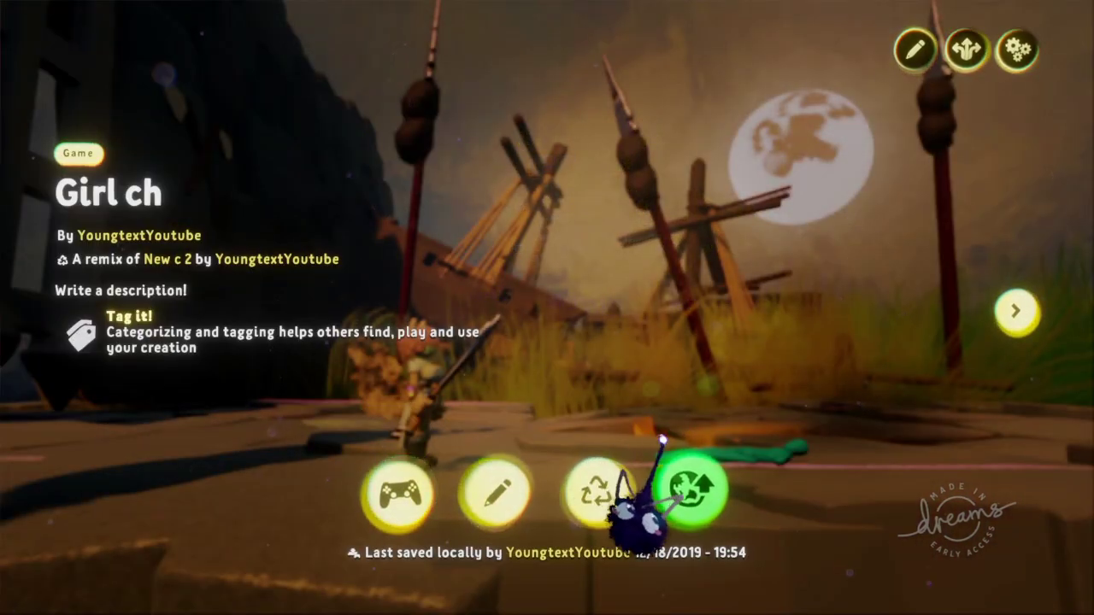